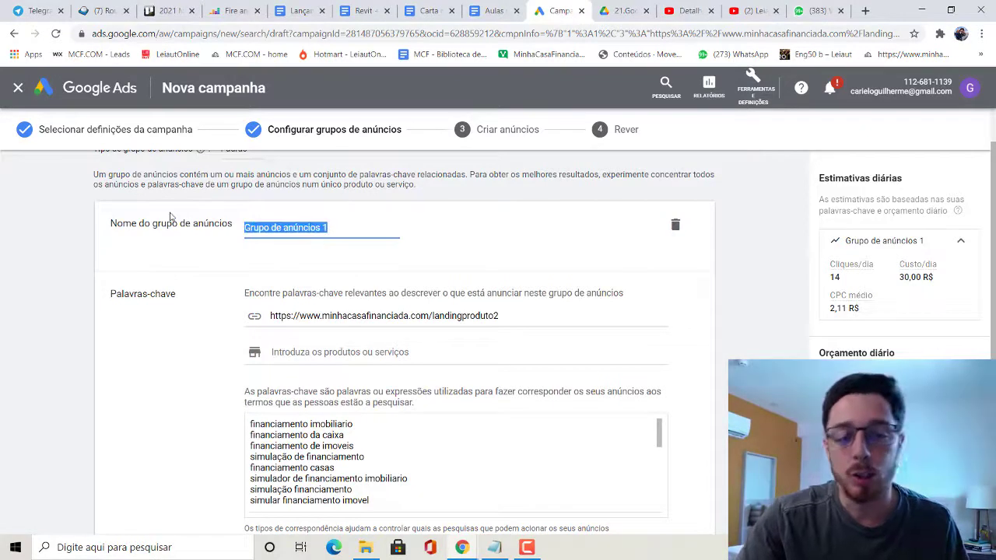
Name the ad group "5 - Kit da Const Financiada".
type("5")
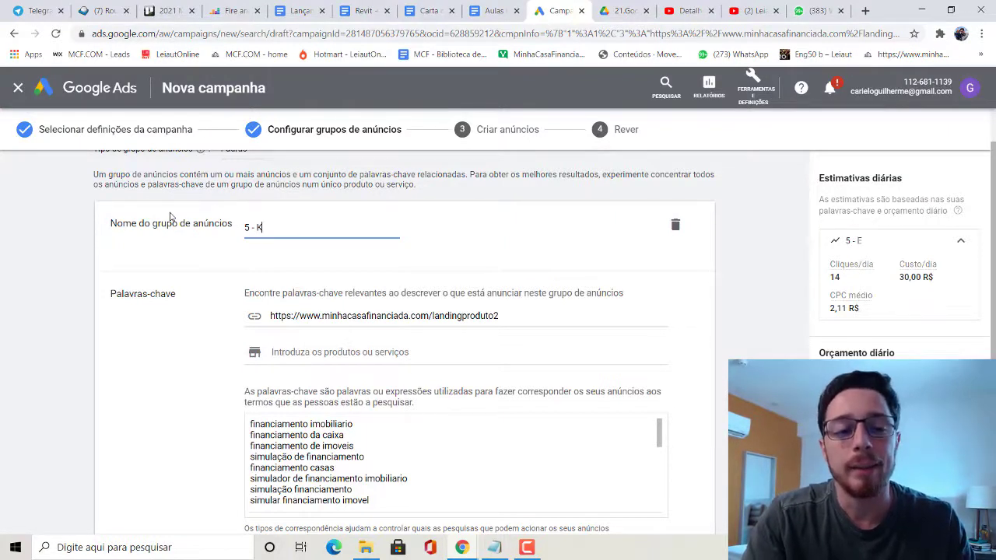
type("- Kit da Const")
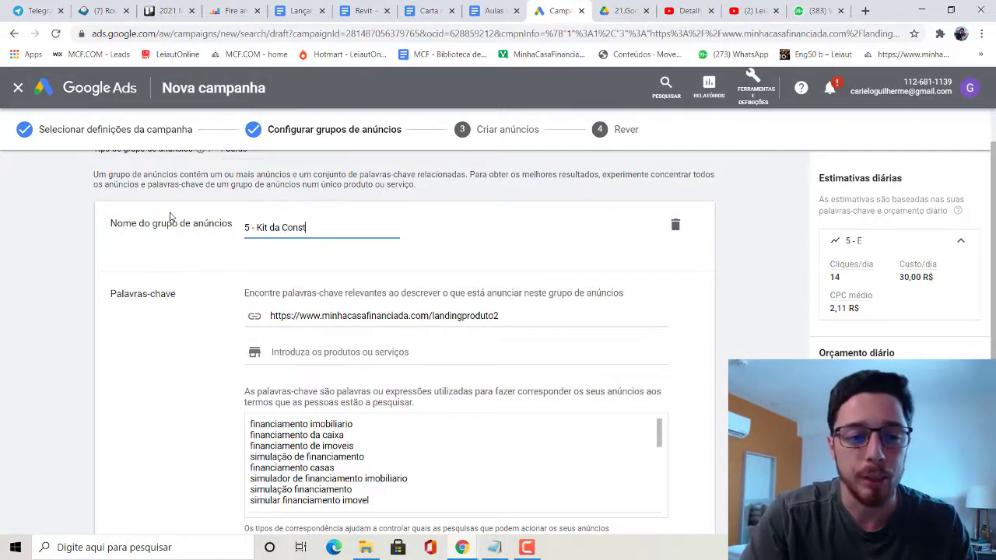
type(".Fin")
key("BackSpace")
key("BackSpace")
key("BackSpace")
key("BackSpace")
type("F")
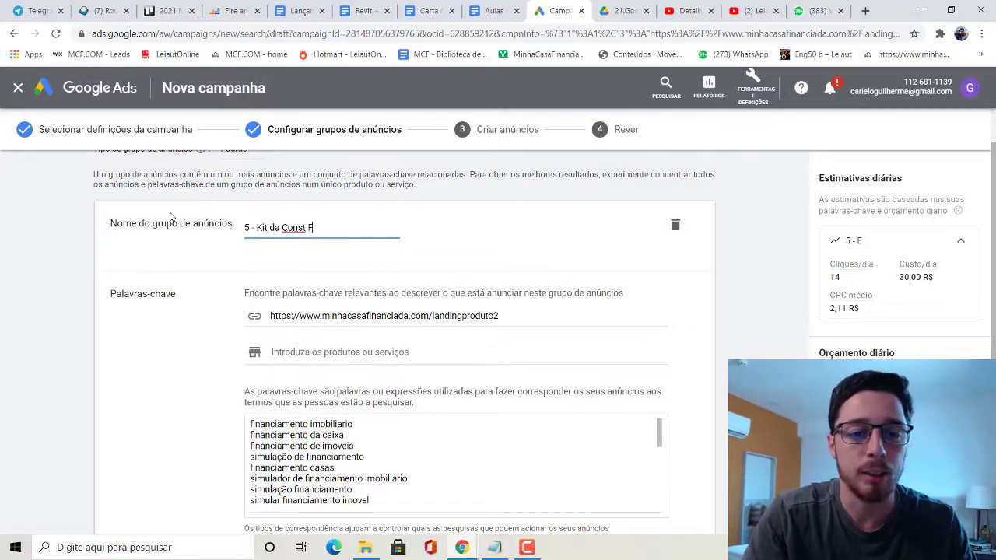
type("inanciada")
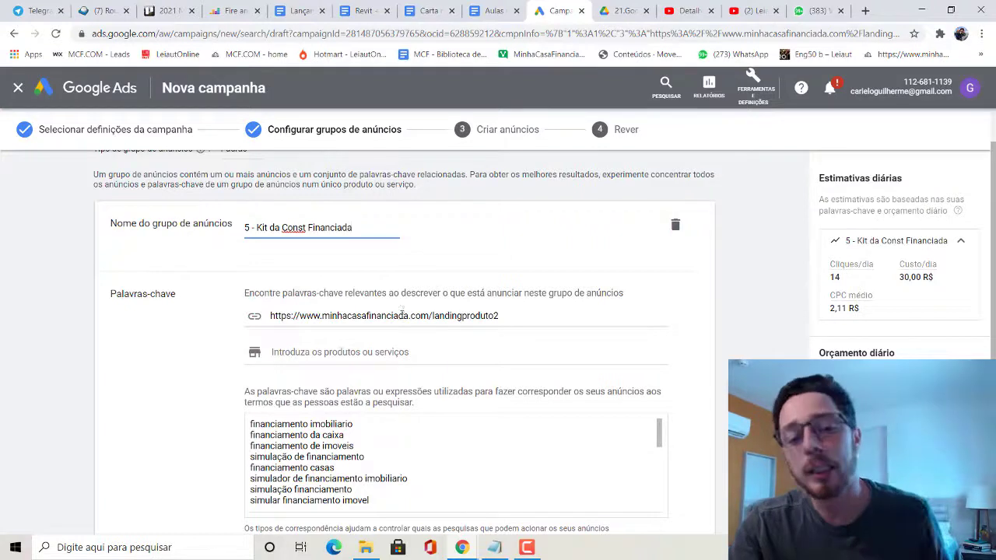
Delete the keyword "financiar apartamento" and reword "como financiar um imovel pela caixa" as "como financiar uma casa pela caixa".
scroll(378, 354, "down", 1)
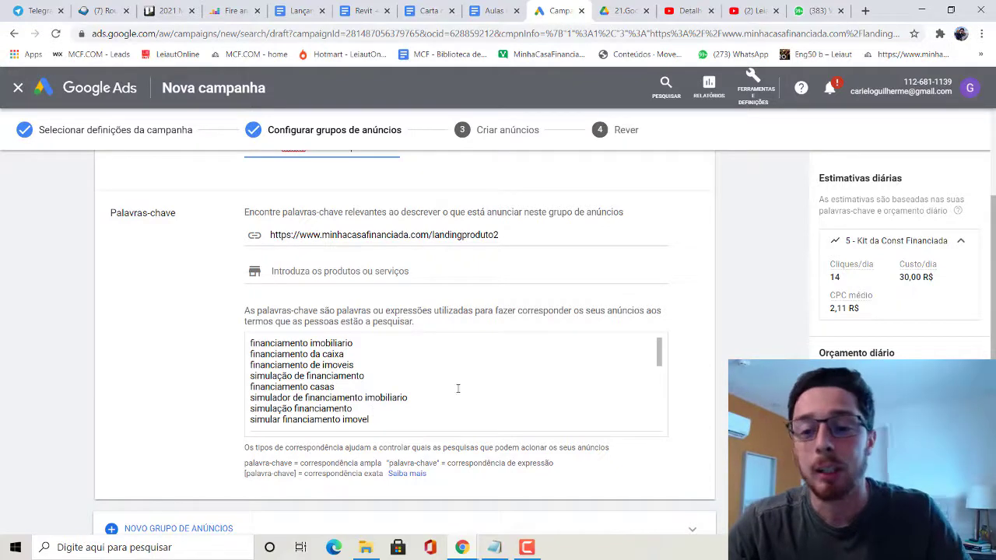
scroll(458, 371, "down", 10)
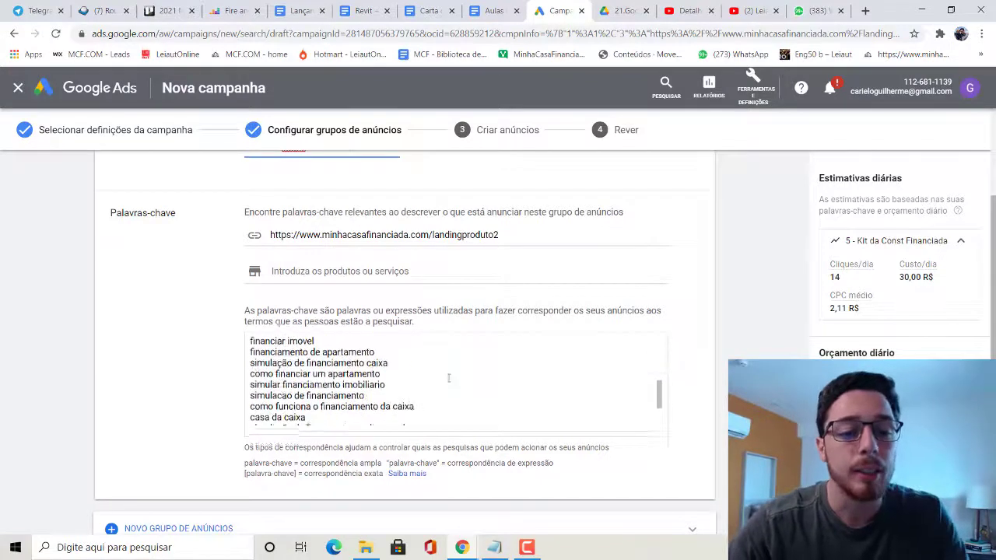
scroll(447, 379, "down", 2)
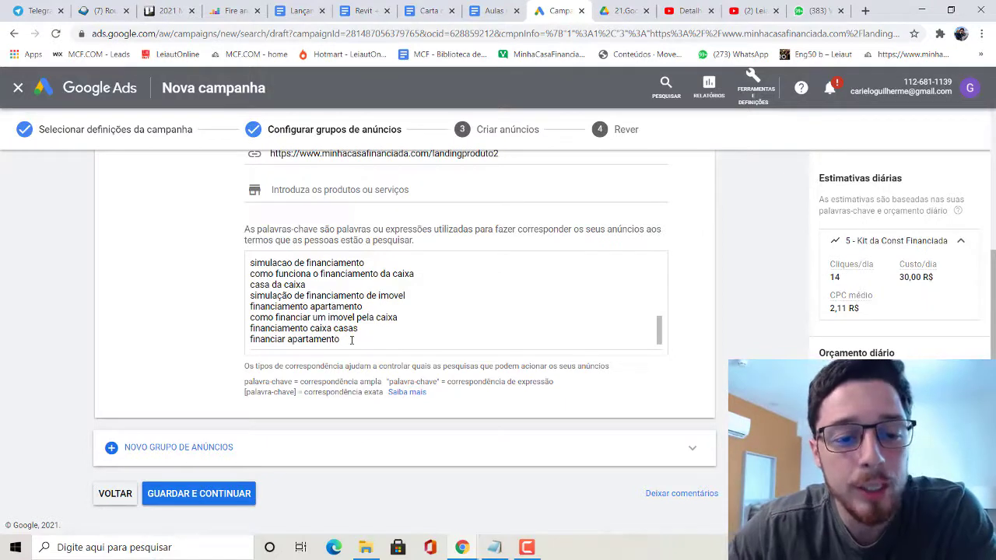
left_click_drag(352, 340, 244, 343)
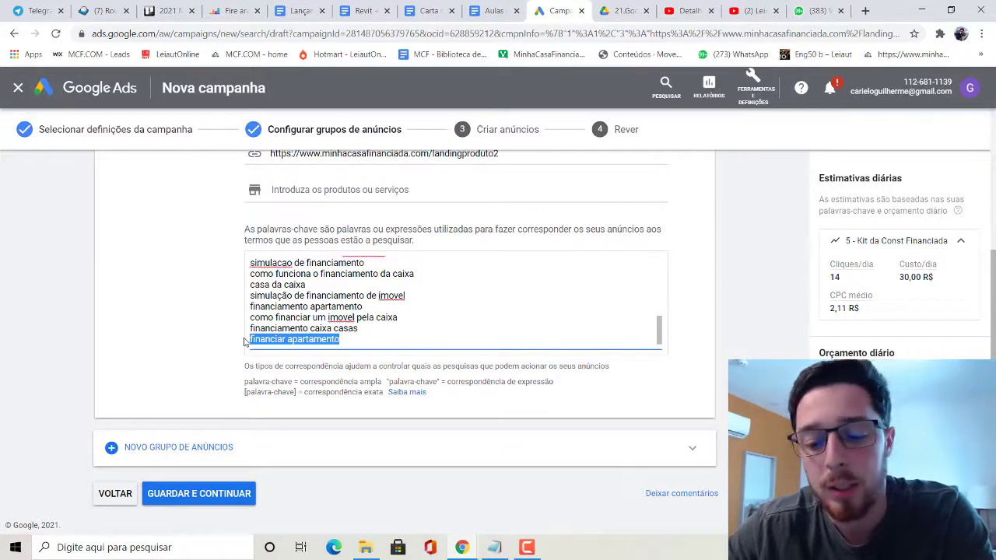
key("BackSpace")
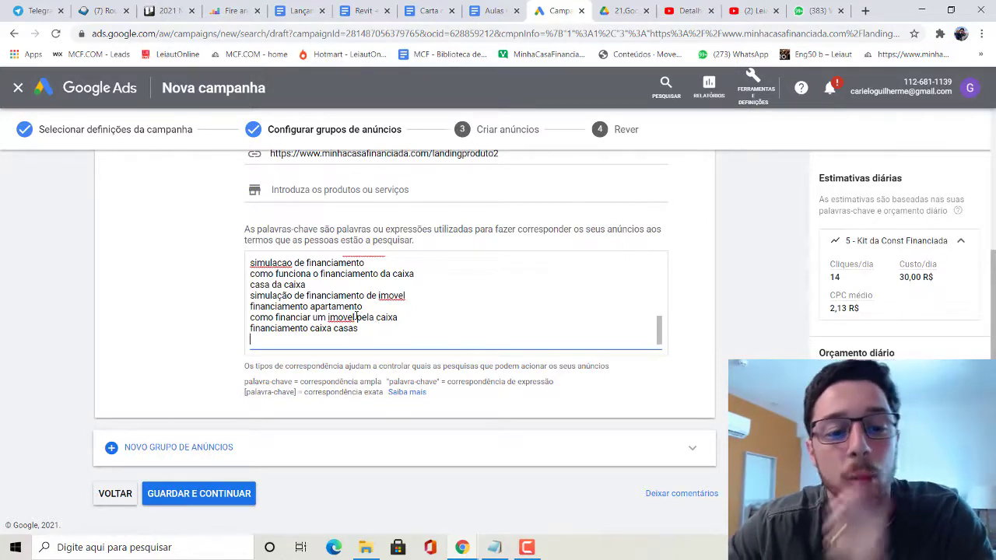
left_click_drag(356, 316, 329, 318)
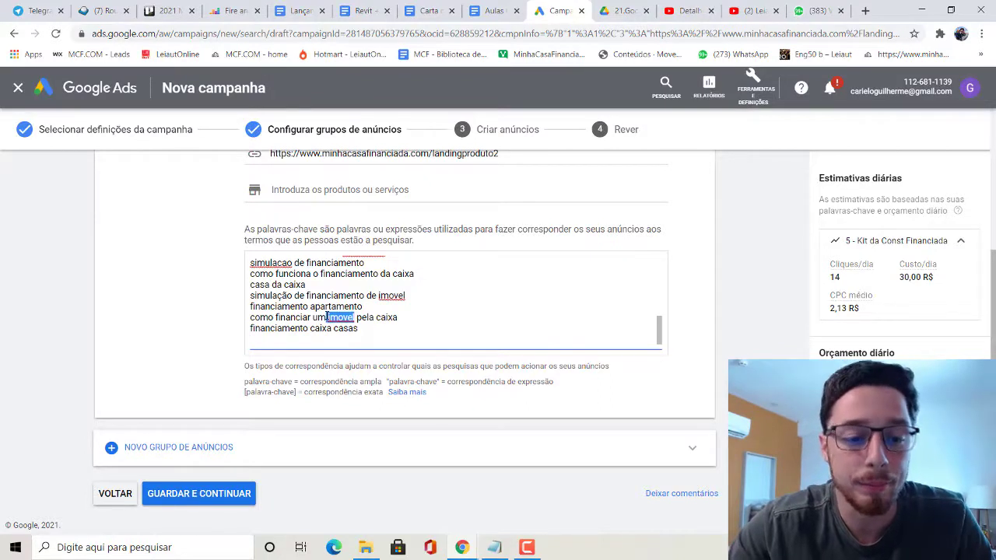
type("a casa")
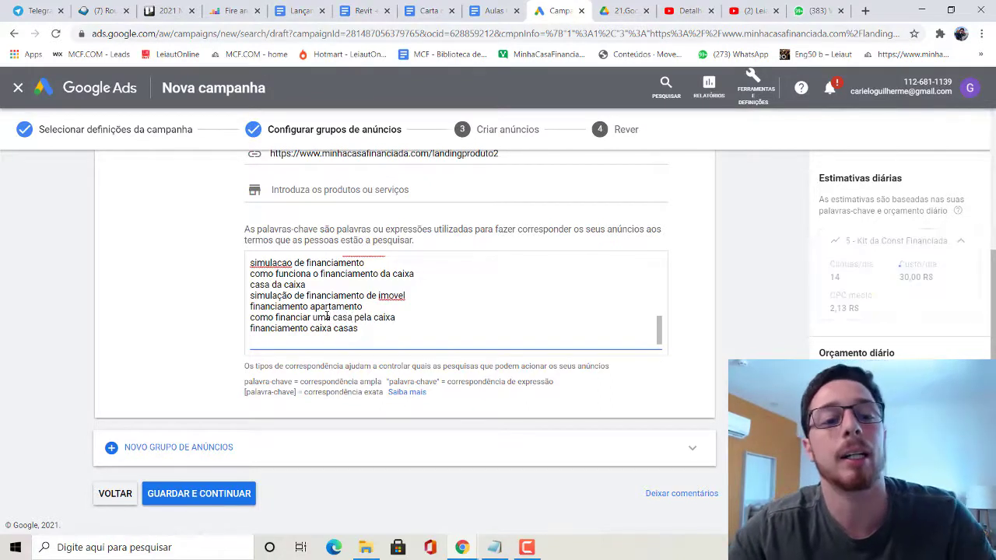
Delete the keywords "financiamento apartamento" and "simulação de financiamento de imovel" from the keyword list.
left_click_drag(363, 307, 246, 311)
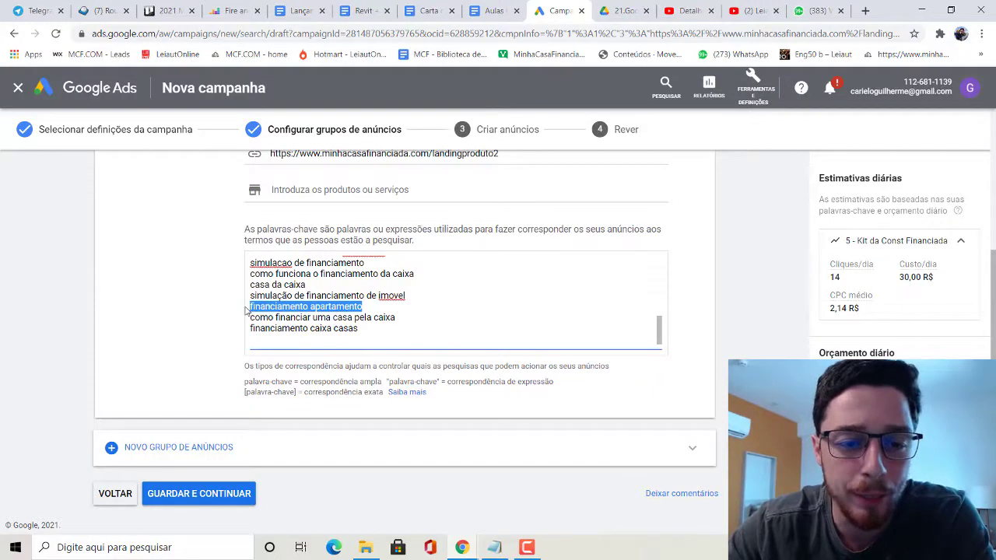
key("BackSpace")
key("BackSpace")
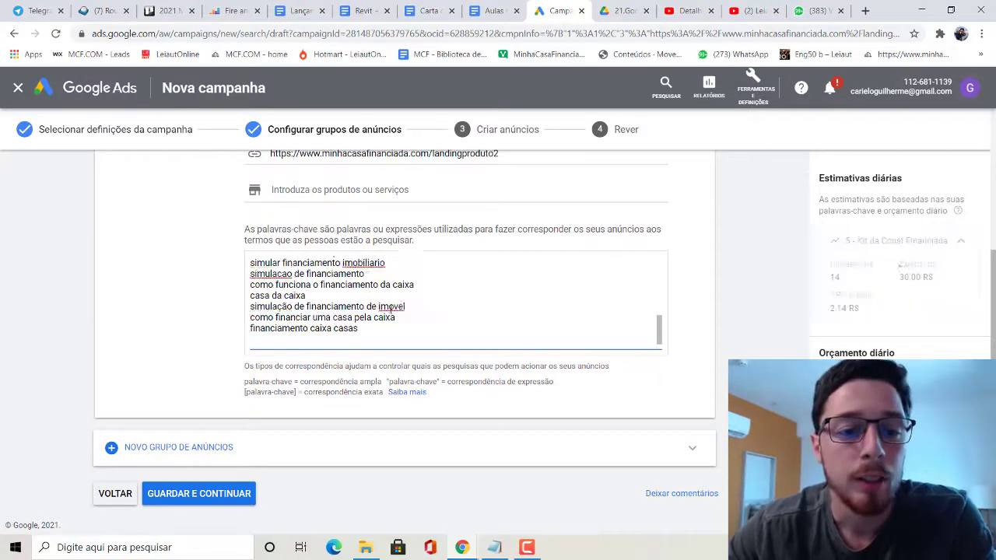
left_click_drag(405, 307, 248, 308)
key("BackSpace")
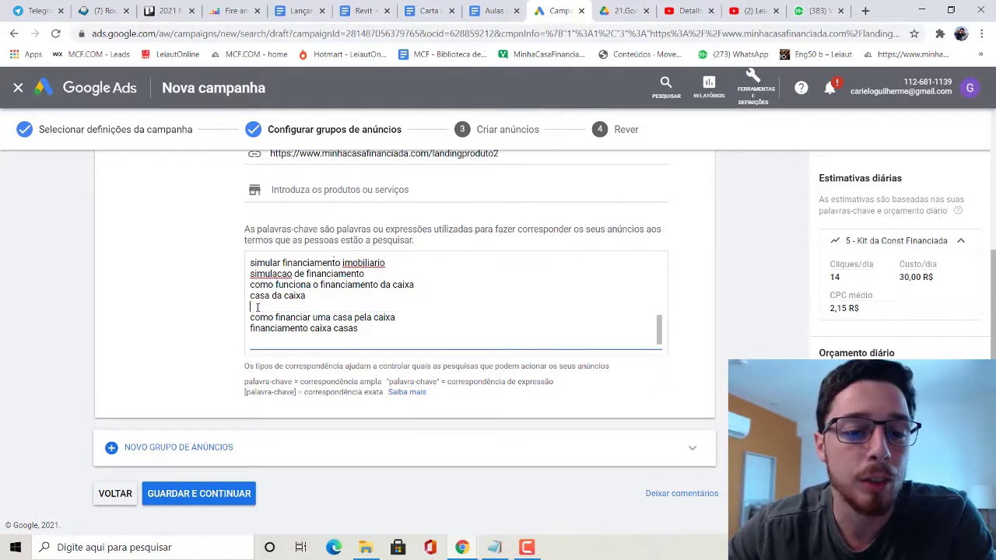
key("BackSpace")
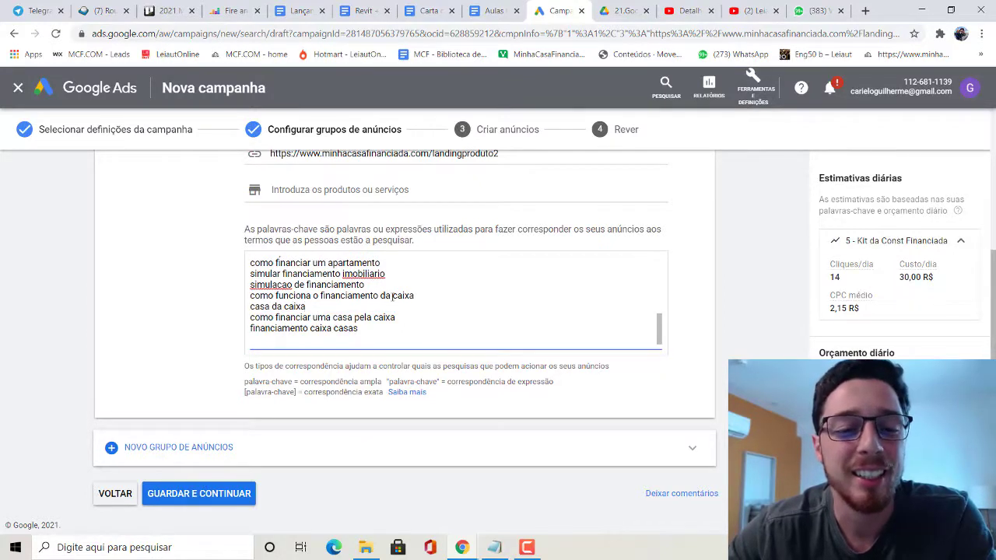
Delete the keywords "como funciona o financiamento da caixa", "simulacao de financiamento" and "simular financiamento imobiliario".
left_click_drag(414, 295, 247, 296)
key("BackSpace")
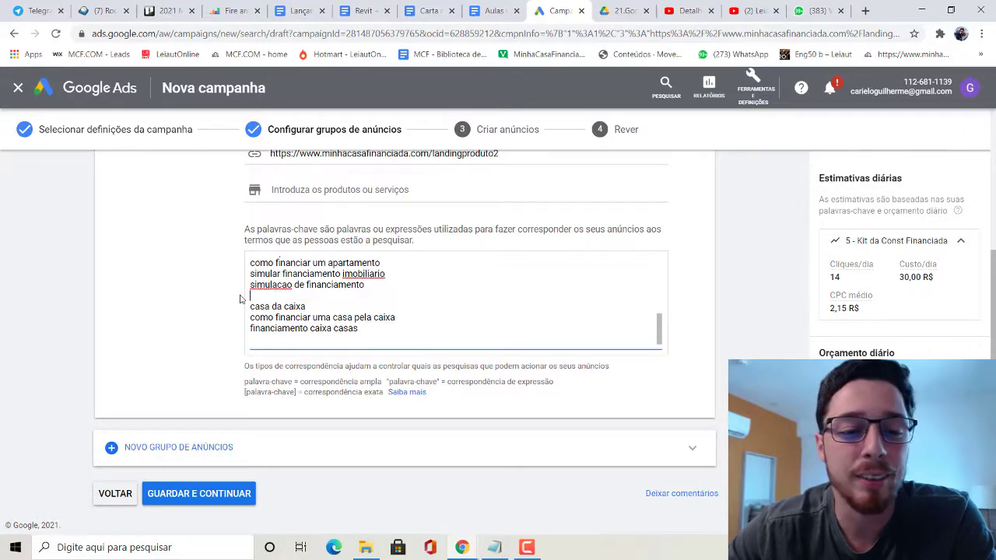
key("BackSpace")
left_click_drag(368, 296, 247, 296)
key("BackSpace")
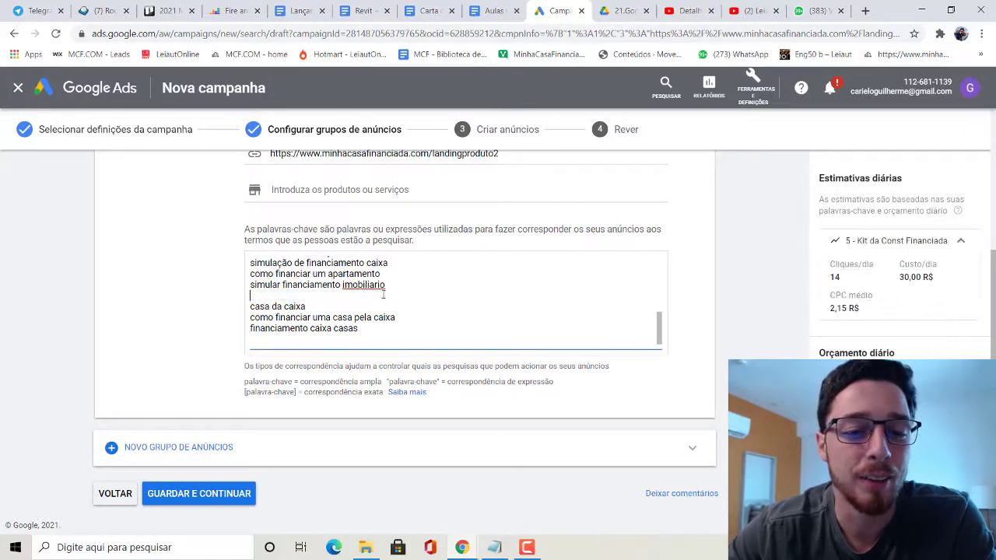
left_click_drag(386, 285, 249, 288)
key("BackSpace")
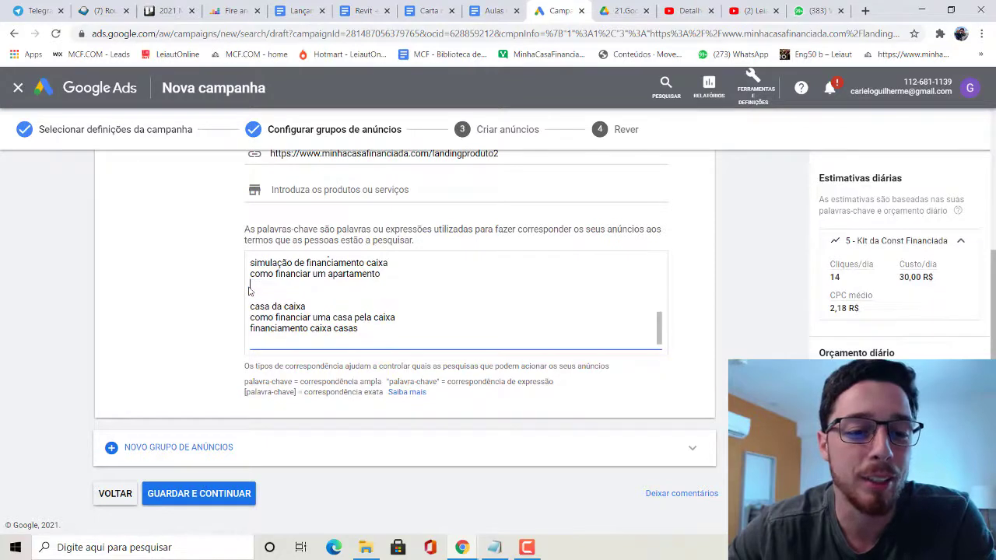
key("BackSpace")
Delete the keywords "como financiar um apartamento", "simulação de financiamento caixa" and "financiamento de apartamento".
left_click_drag(396, 288, 233, 287)
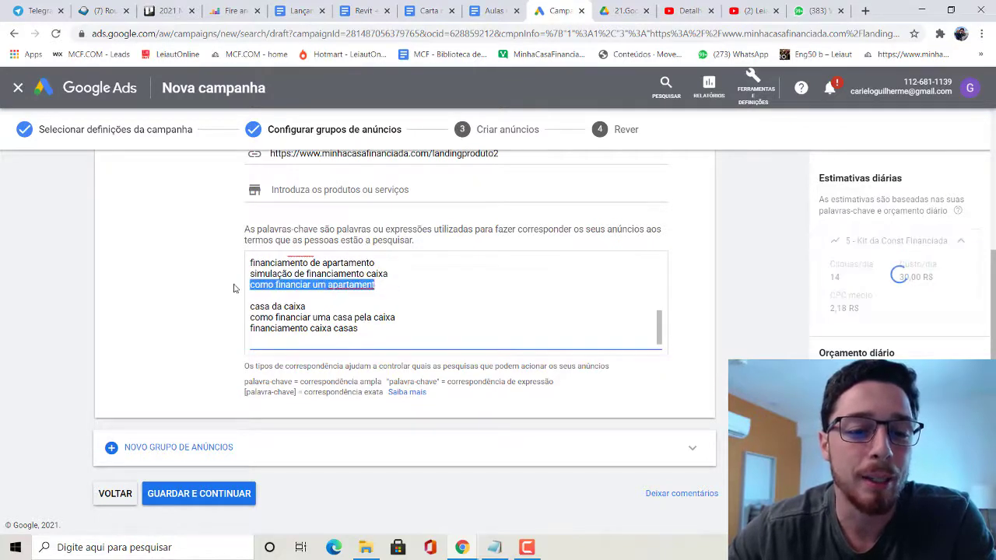
key("BackSpace")
key("BackSpace")
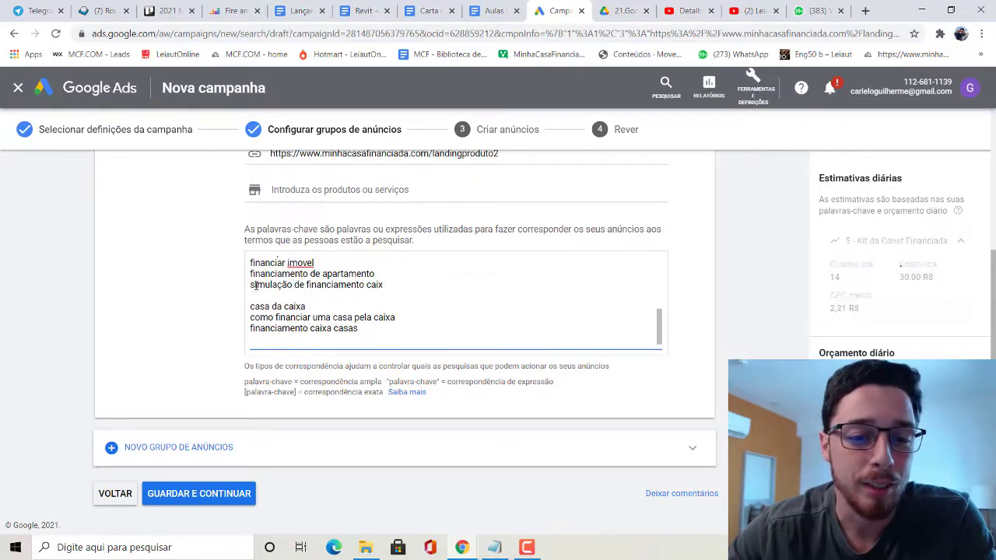
left_click_drag(393, 286, 240, 289)
key("BackSpace")
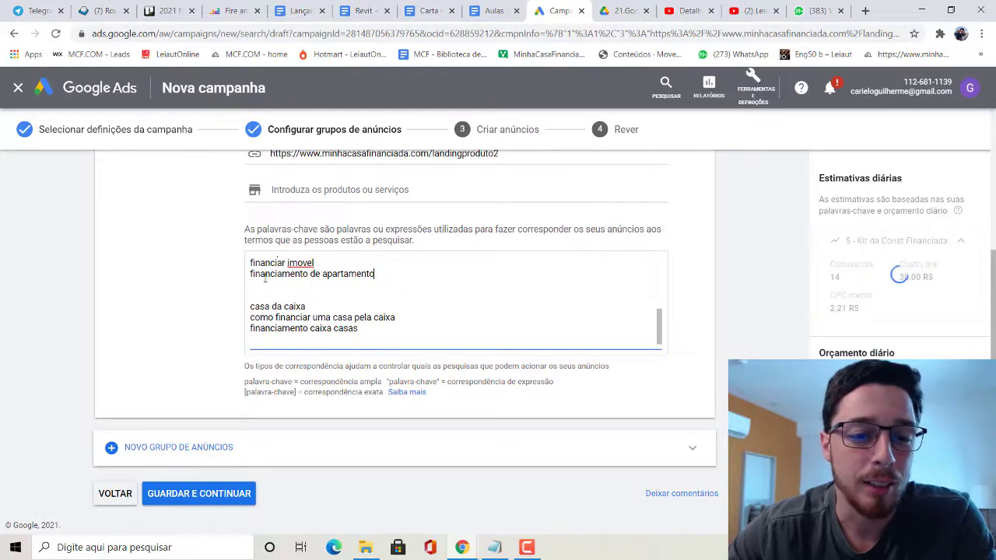
left_click_drag(379, 273, 249, 275)
key("BackSpace")
Delete the keywords "financiar imovel", "financiamento imovel", "como financiar um imovel" and "financiamento caixa", keeping "casas para financiar".
scroll(310, 296, "up", 3)
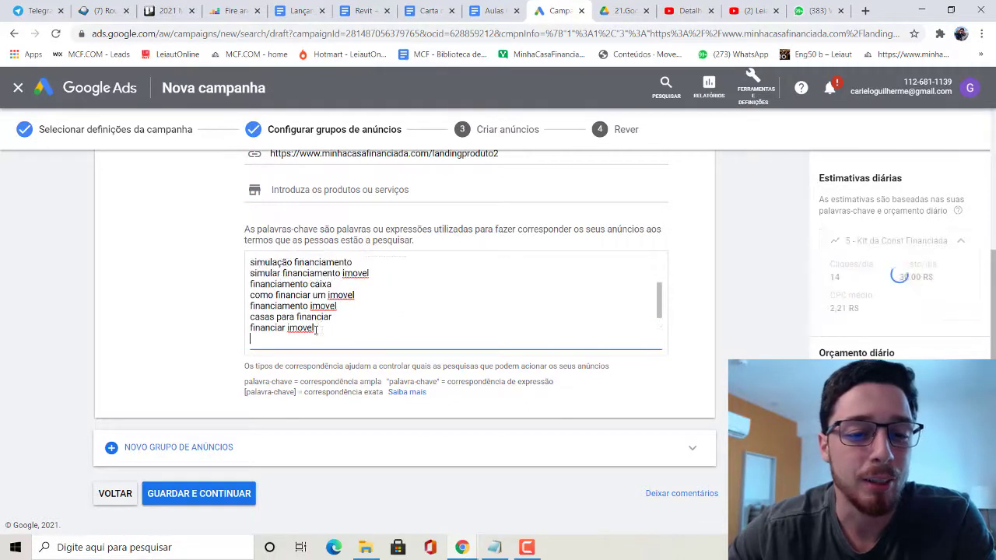
left_click_drag(314, 327, 247, 328)
key("BackSpace")
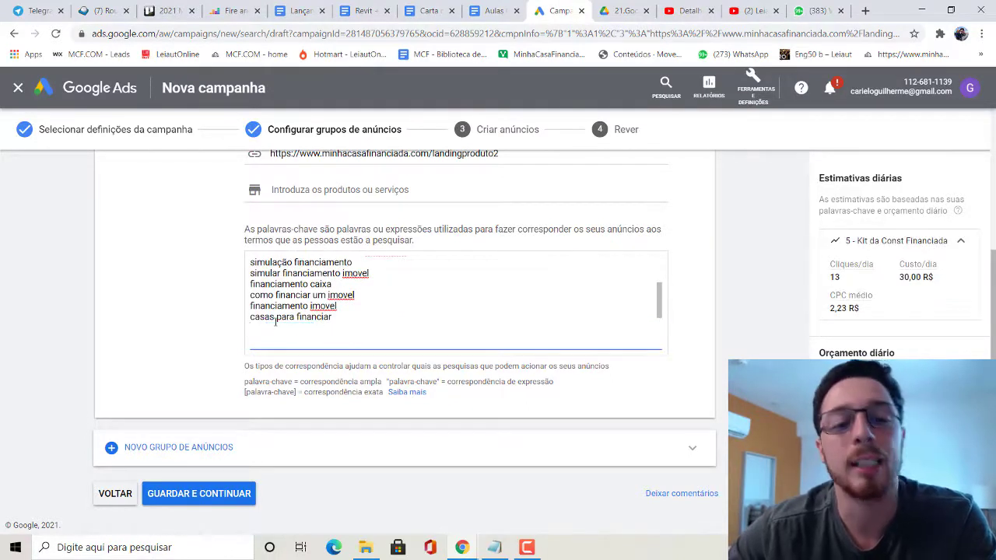
left_click_drag(338, 307, 249, 306)
key("BackSpace")
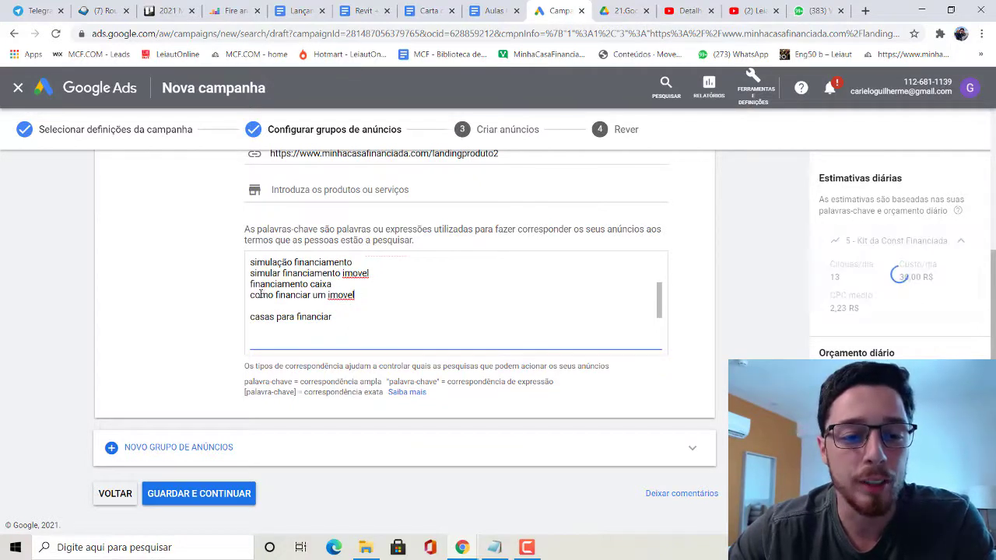
left_click_drag(356, 296, 249, 296)
key("BackSpace")
left_click_drag(336, 287, 250, 286)
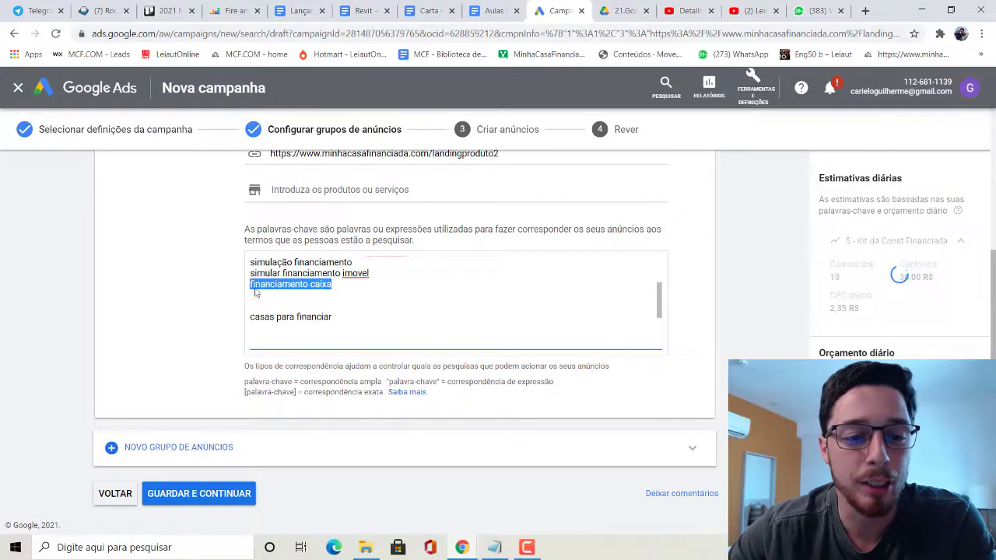
key("BackSpace")
Remove the blank lines between "simular financiamento imovel" and "casas para financiar" in the keyword list.
scroll(382, 331, "up", 2)
scroll(381, 330, "down", 5)
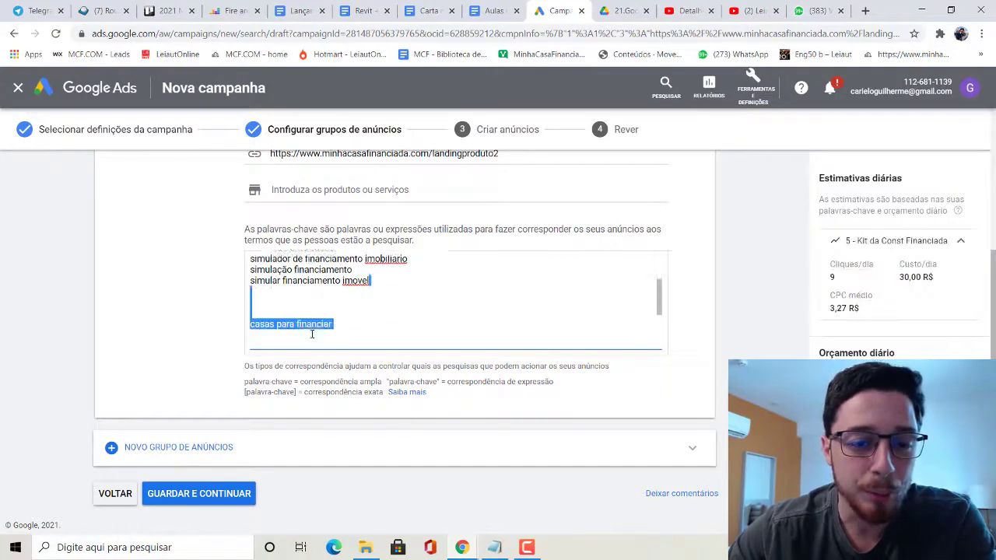
scroll(333, 306, "up", 5)
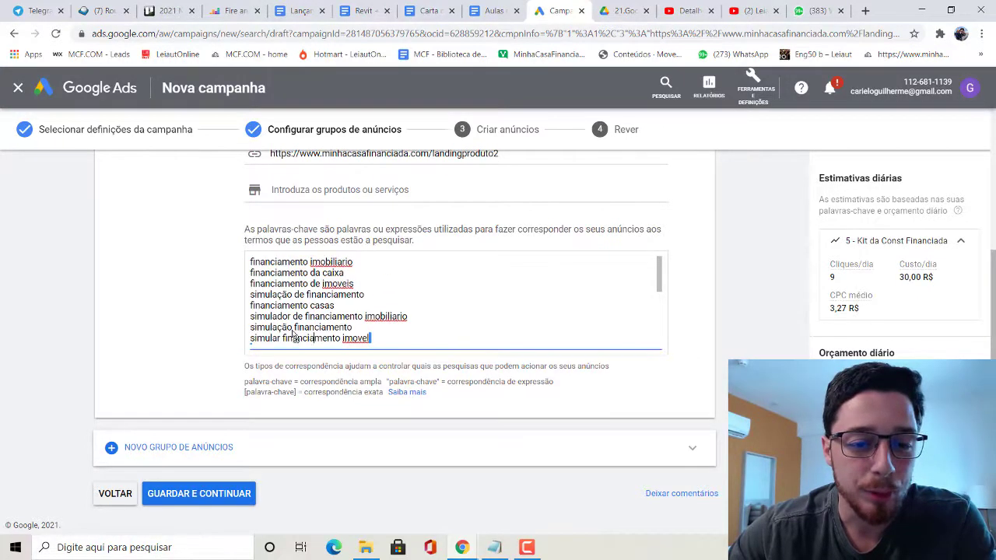
key("BackSpace")
key("BackSpace")
key("BackSpace")
key("BackSpace")
key("BackSpace")
key("BackSpace")
key("BackSpace")
key("BackSpace")
key("BackSpace")
key("BackSpace")
key("BackSpace")
key("BackSpace")
key("BackSpace")
key("BackSpace")
key("BackSpace")
key("BackSpace")
key("BackSpace")
key("BackSpace")
key("BackSpace")
key("BackSpace")
scroll(354, 333, "down", 3)
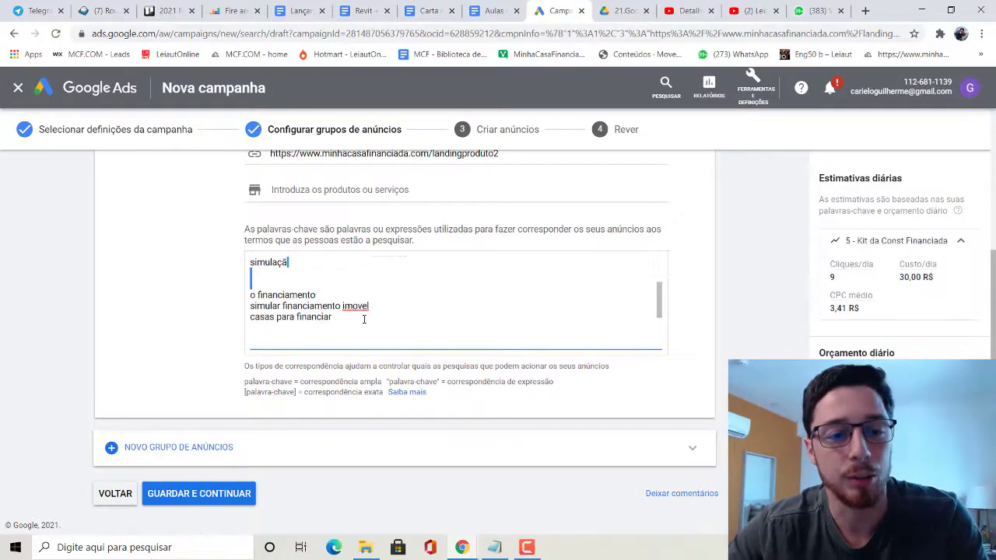
scroll(272, 340, "up", 3)
key("BackSpace")
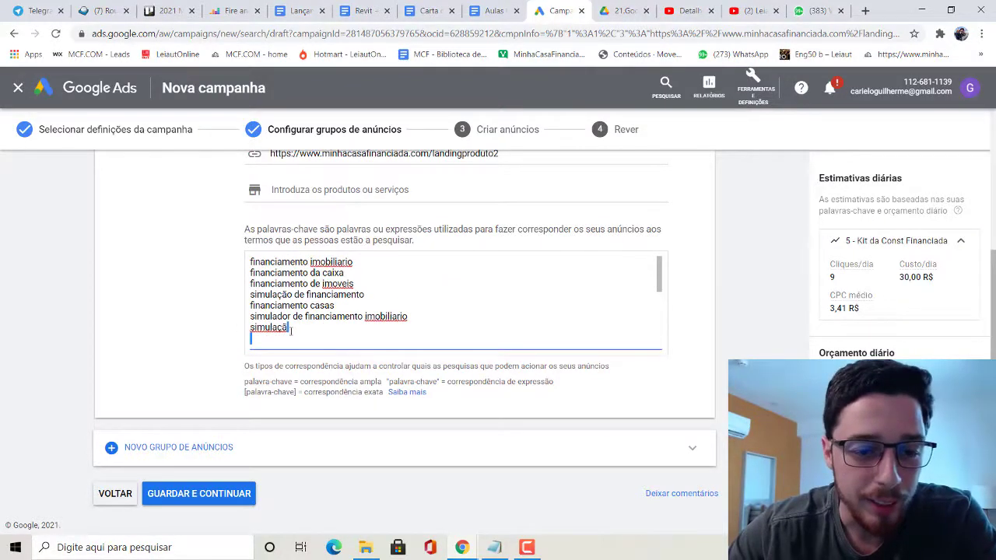
Delete the keywords "simulador de financiamento imobiliario", "simulação financiamento" and "simular financiamento imovel" from the list.
double_click(251, 327)
left_click_drag(250, 327, 244, 324)
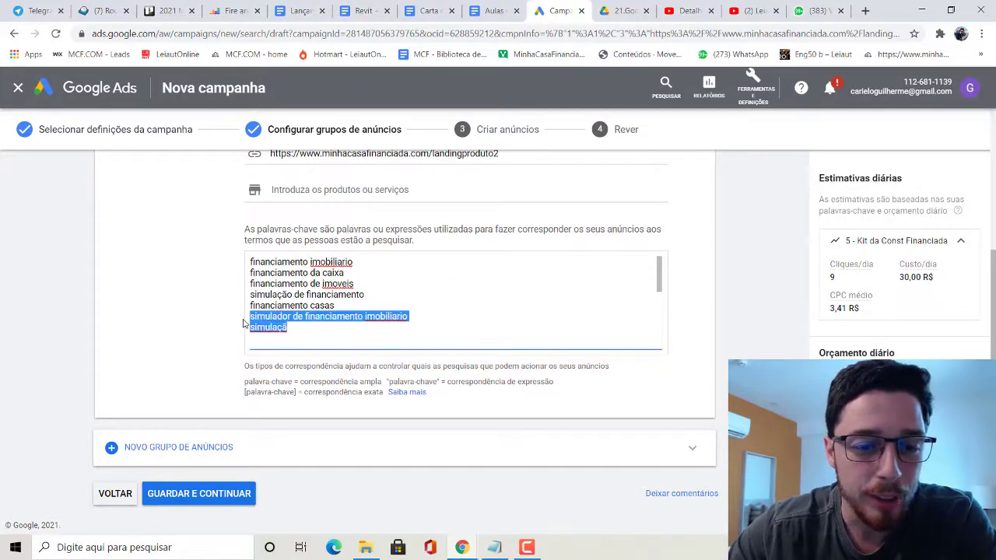
key("BackSpace")
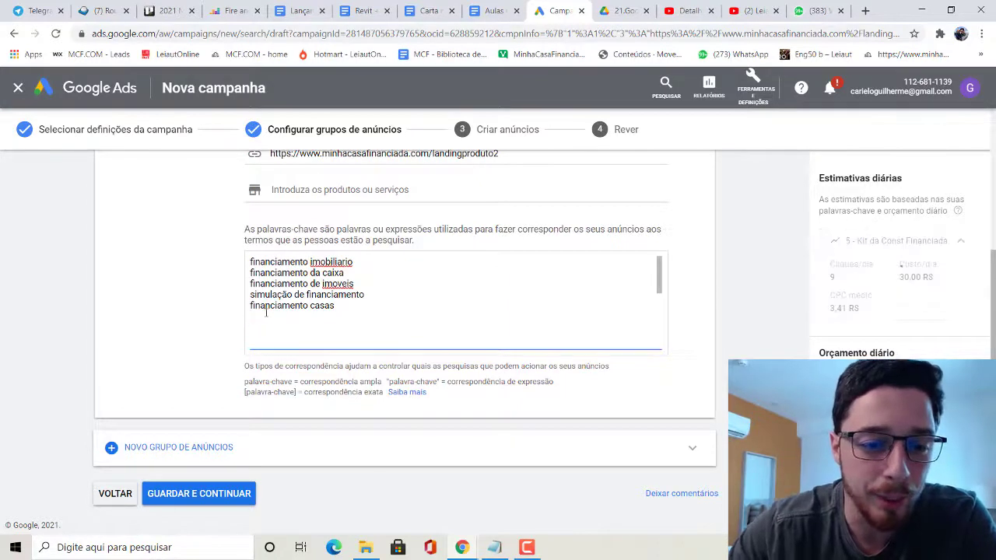
key("ctrl+v")
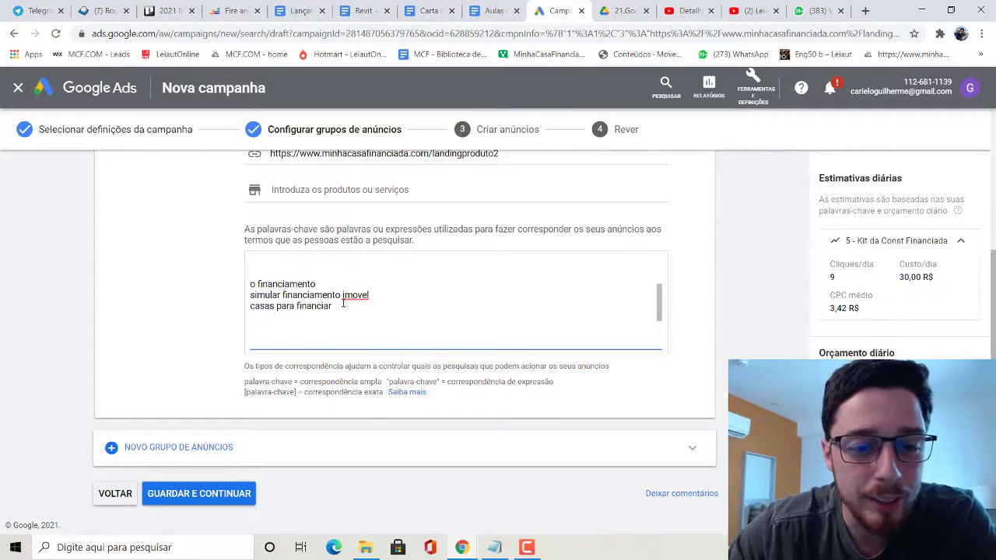
left_click_drag(378, 294, 233, 291)
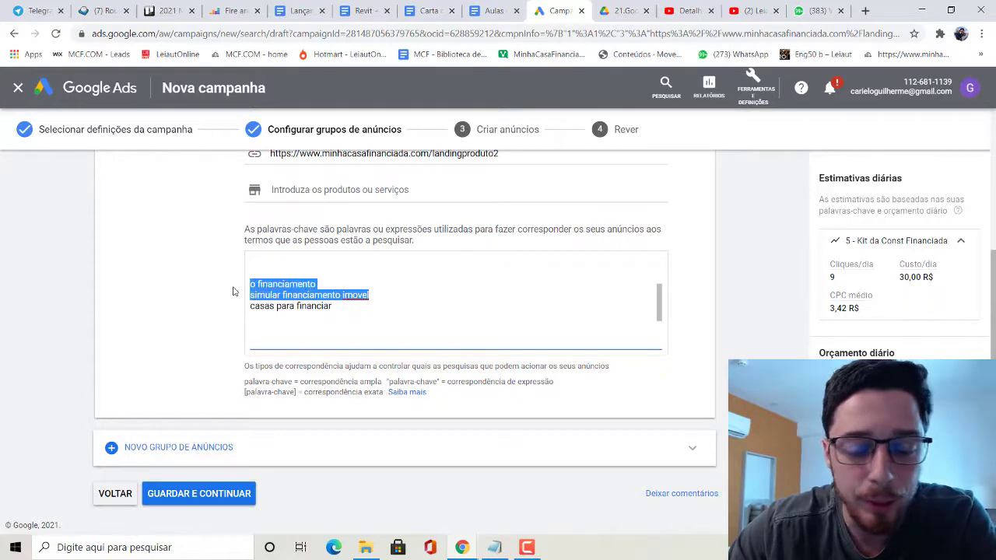
key("BackSpace")
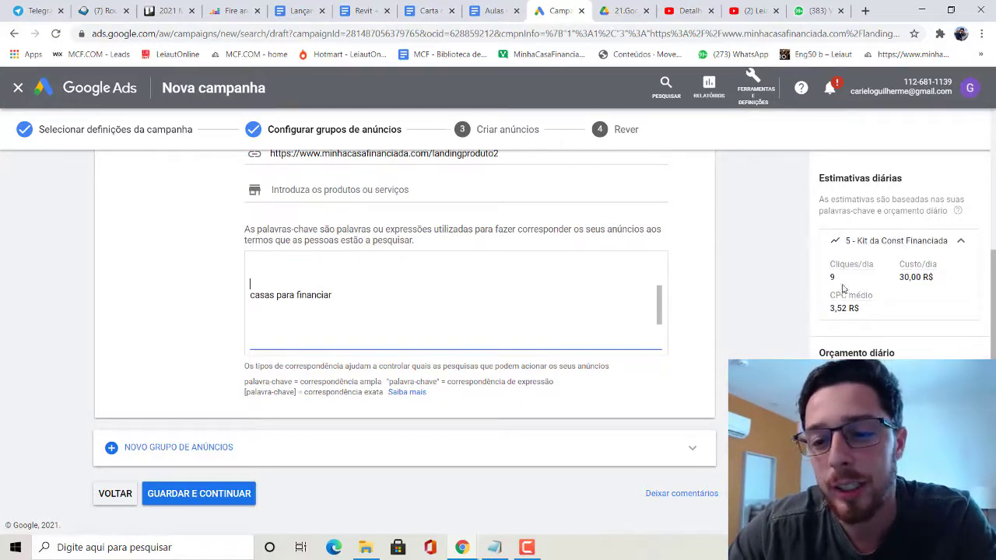
scroll(312, 295, "up", 6)
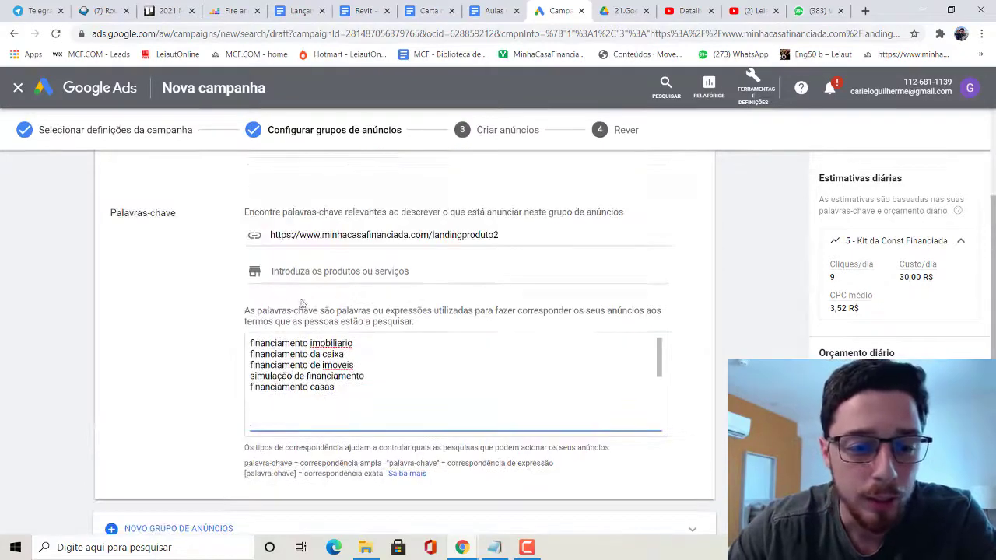
Delete the keywords "financiamento imobiliario", "financiamento da caixa", "financiamento de imoveis" and "simulação de financiamento" from the list.
scroll(354, 434, "down", 3)
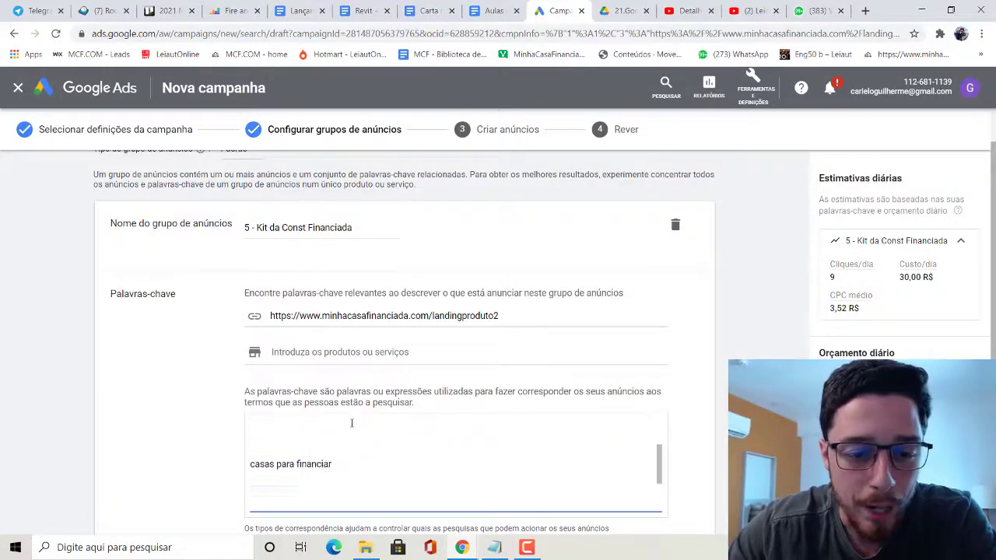
scroll(356, 424, "up", 3)
left_click_drag(361, 426, 213, 433)
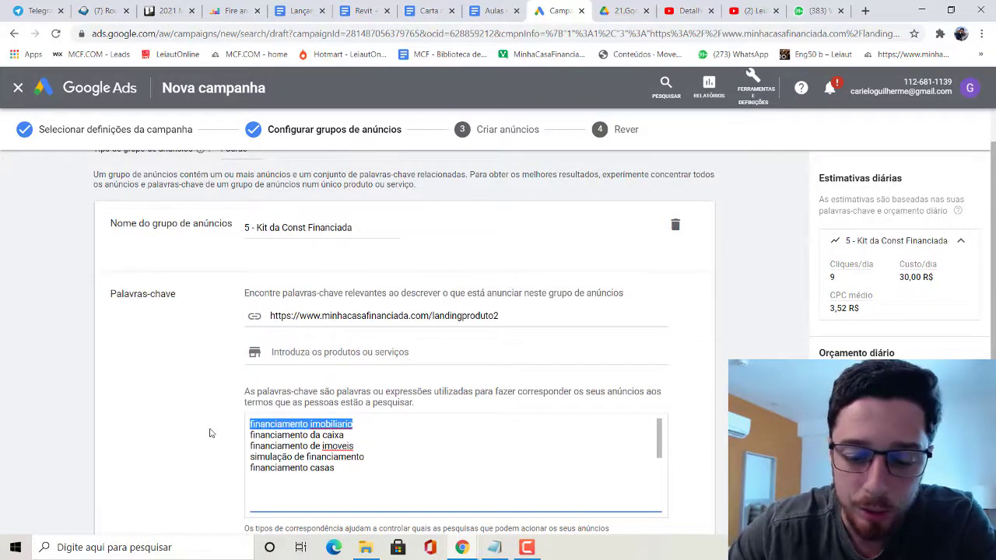
key("BackSpace")
left_click_drag(355, 447, 251, 436)
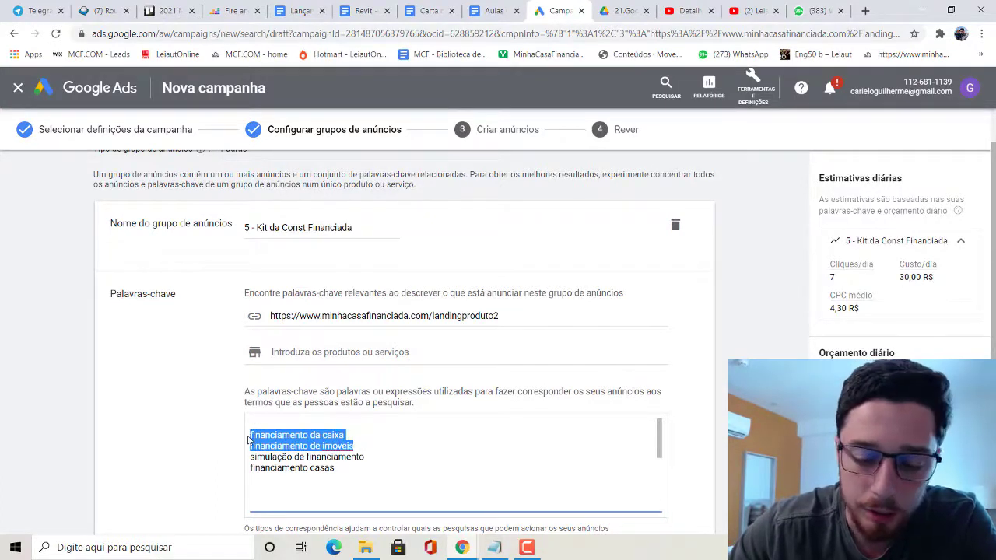
key("BackSpace")
left_click_drag(367, 446, 248, 434)
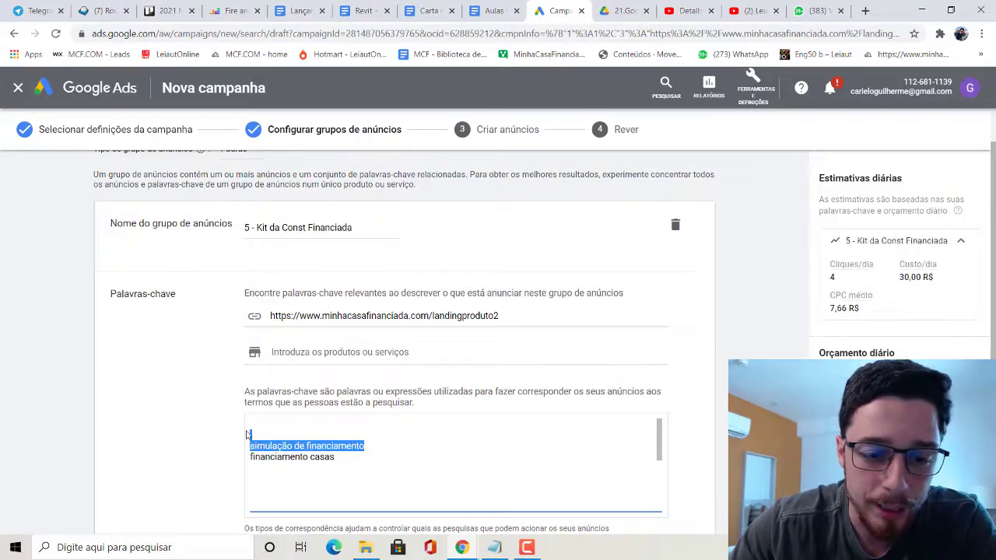
key("BackSpace")
Remove the blank lines between the remaining keywords, from above "financiamento casas" down to "financiamento caixa casas".
key("Delete")
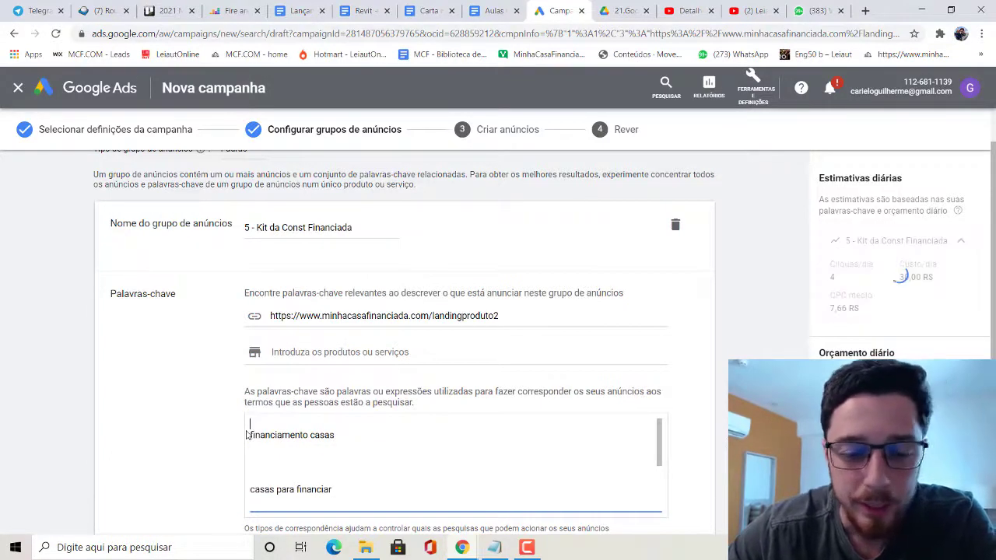
key("Delete")
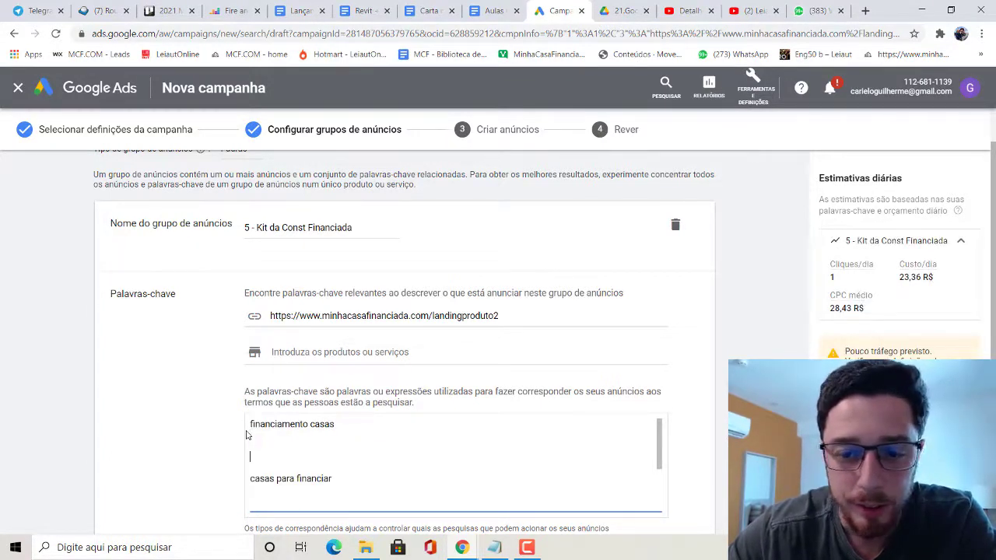
key("BackSpace")
key("BackSpace")
key("BackSpace")
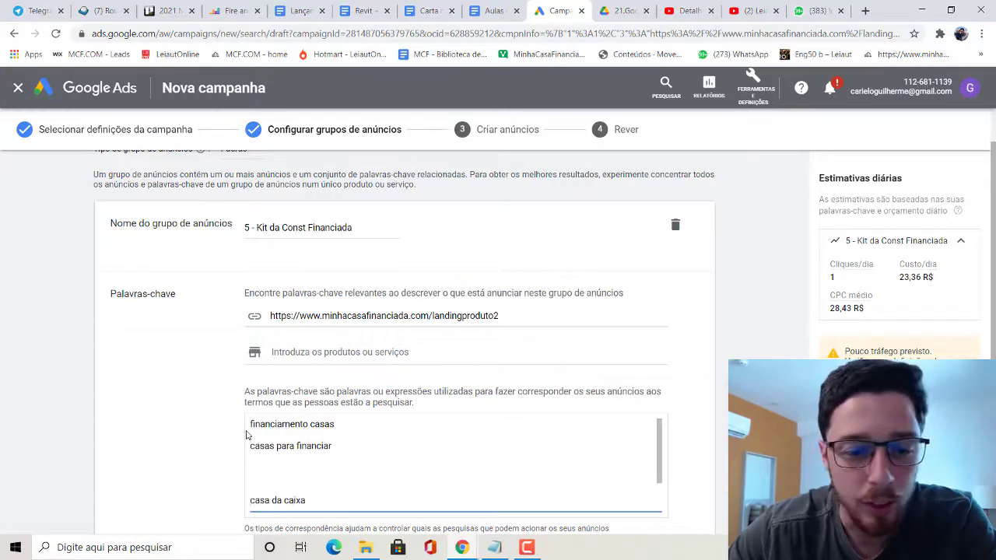
key("BackSpace")
key("BackSpace")
key("BackSpace")
key("BackSpace")
key("BackSpace")
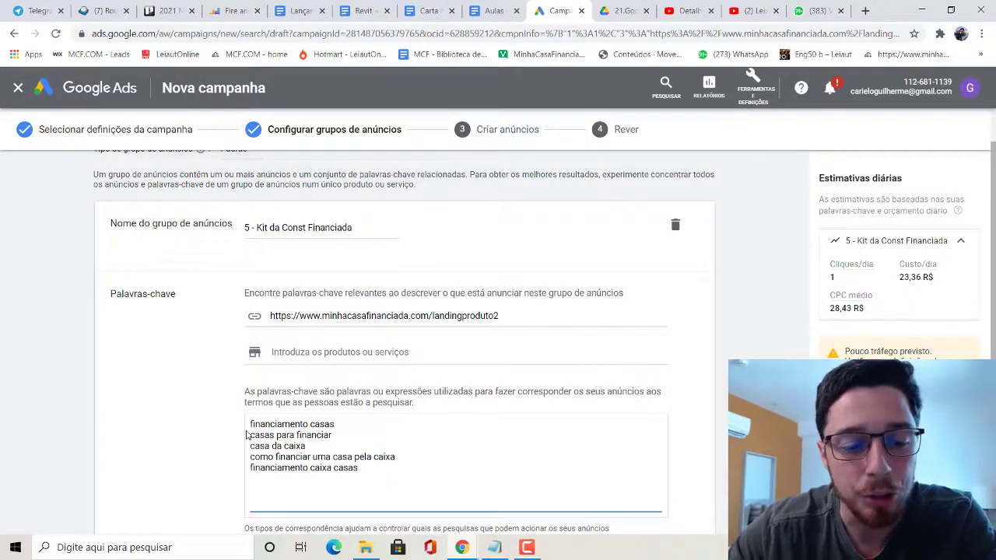
Add the keywords "construção financiada" and "lote financiado" on separate lines below "financiamento caixa casas".
scroll(275, 440, "down", 3)
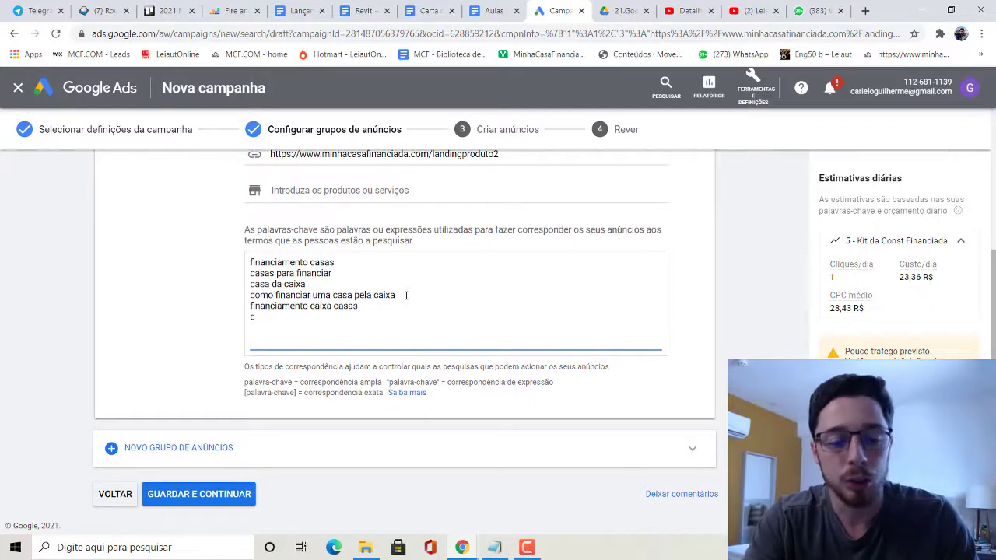
type("constru")
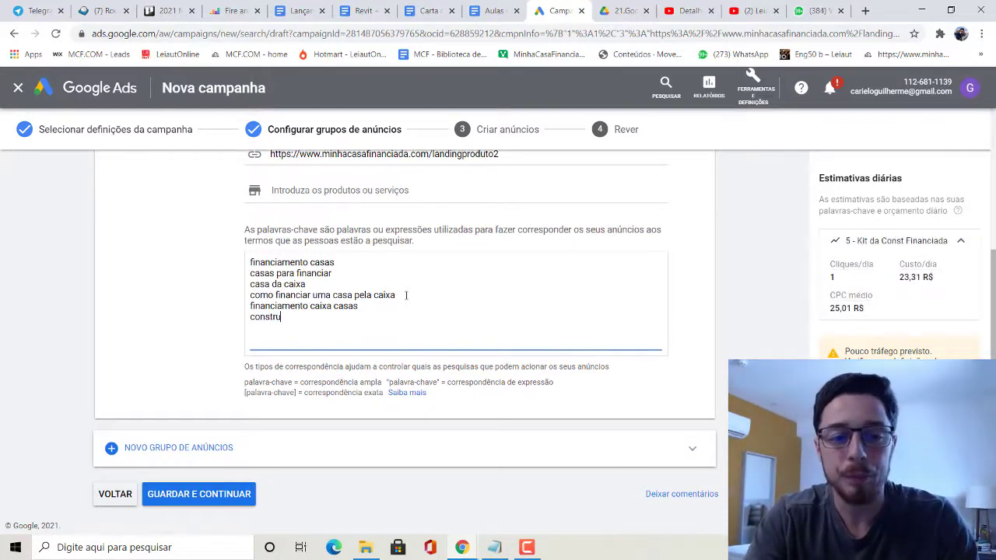
type("ção financiada")
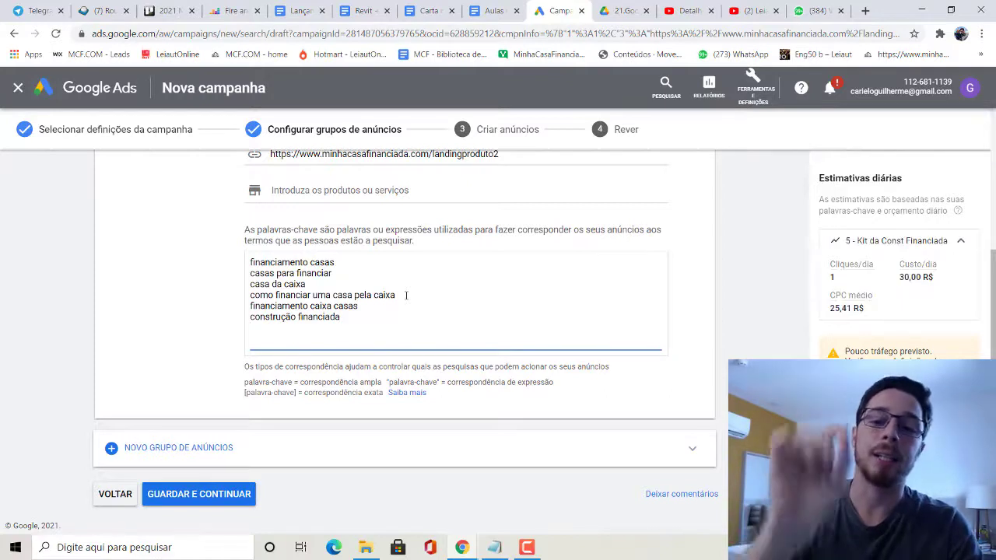
key("Return")
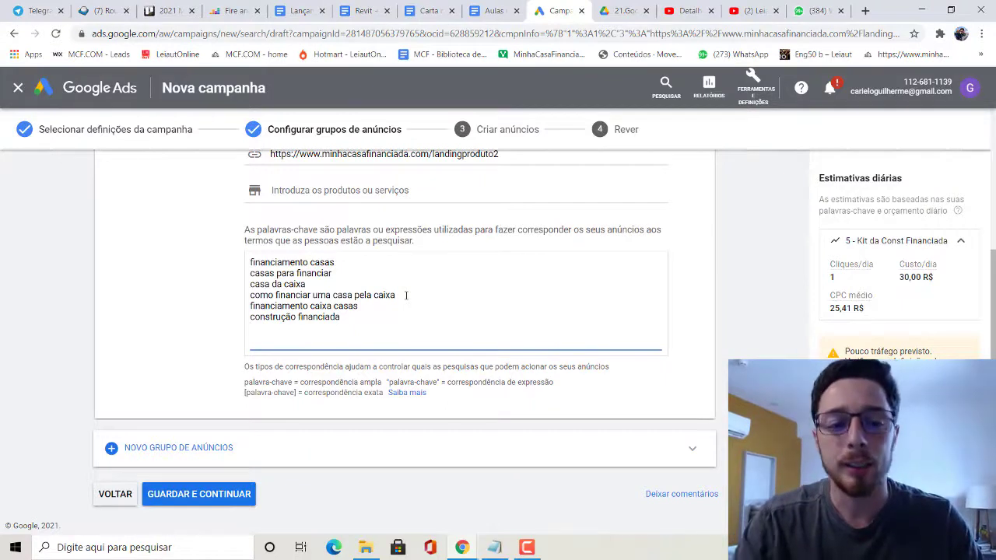
type("lote f")
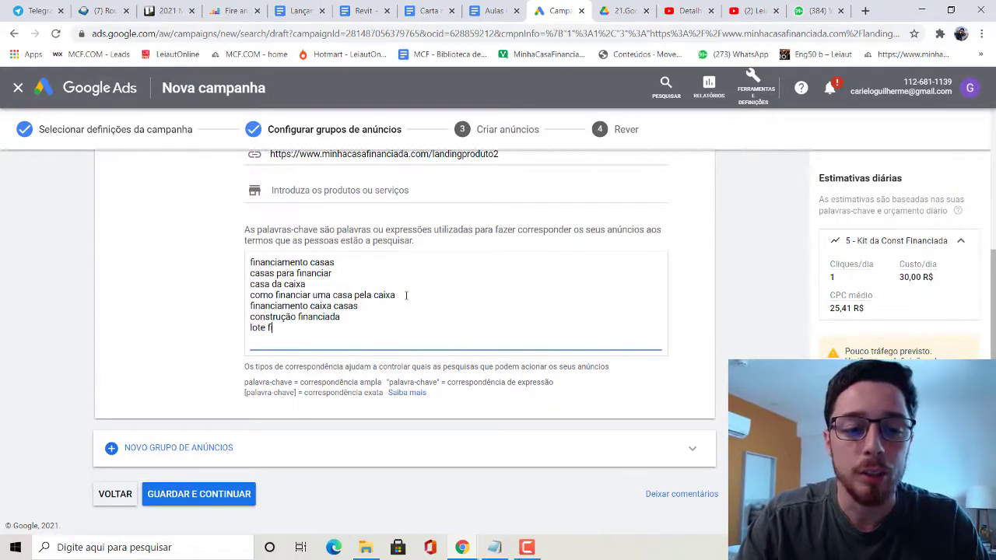
type("inanciado")
key("Return")
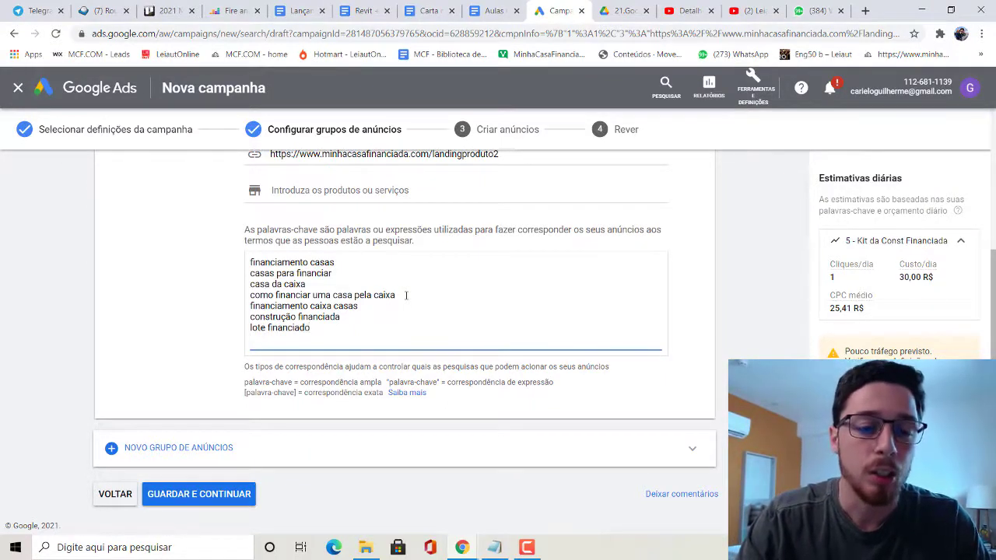
Add the keywords "lote financiado pela caixa" and "condomínio fechado" on separate lines at the end of the list.
type("lote ")
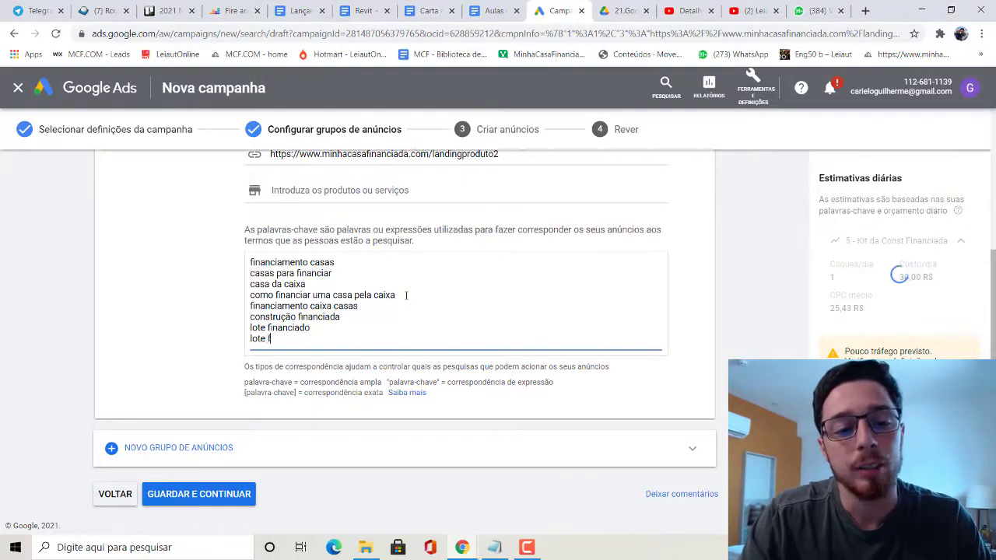
type("financiado pela caixa")
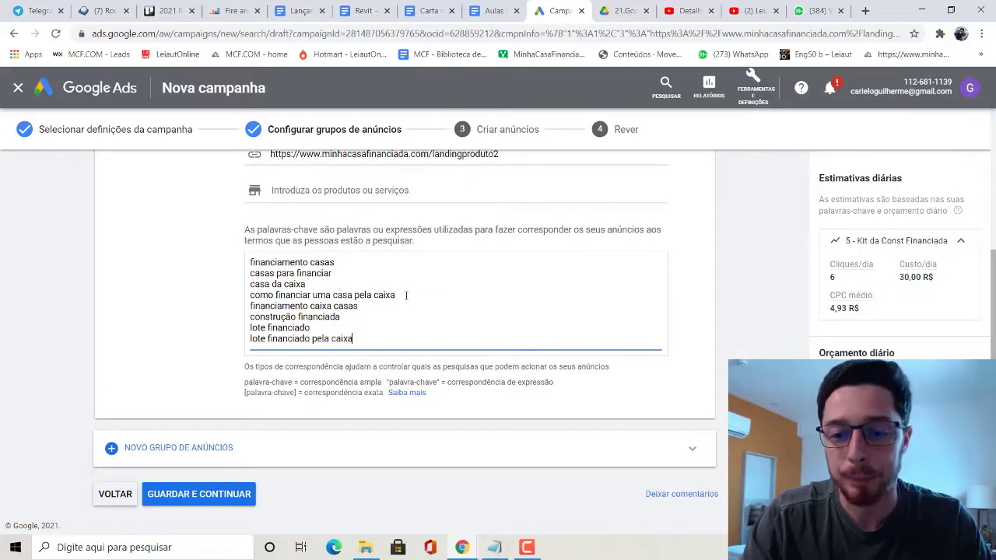
key("Return")
type("cond")
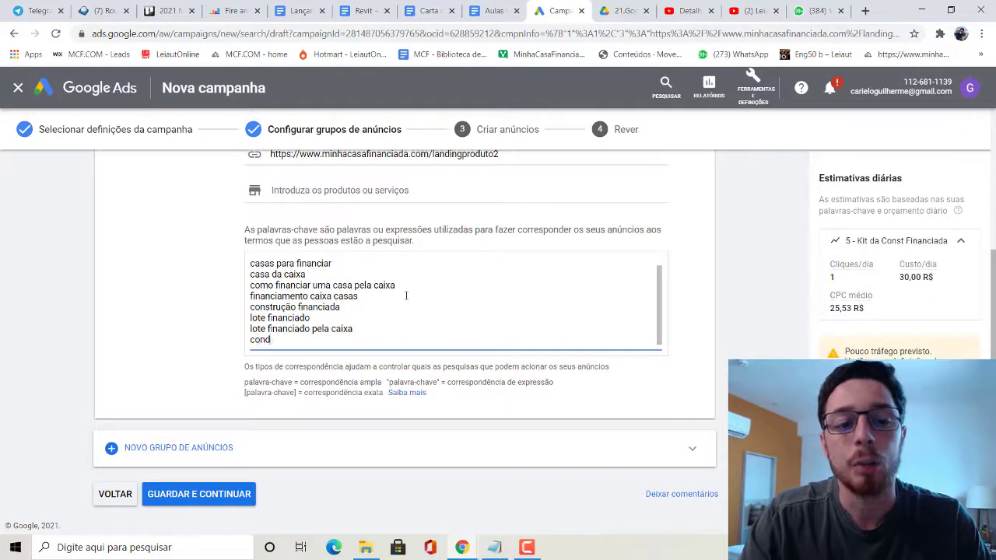
type("omínio fechad")
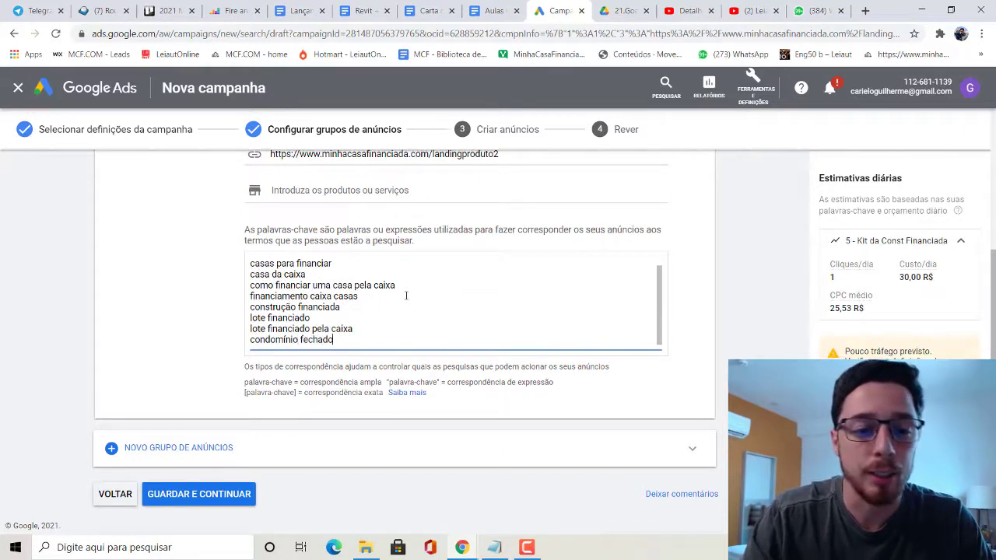
type("o")
Delete the keyword "lote financiado pela caixa" together with its line.
left_click_drag(352, 329, 254, 328)
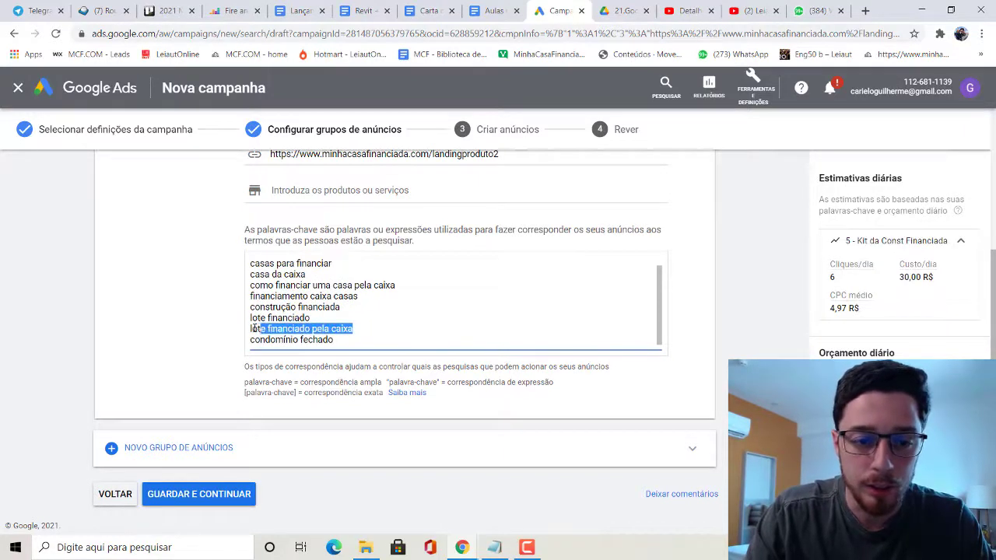
key("BackSpace")
key("BackSpace")
key("BackSpace")
key("BackSpace")
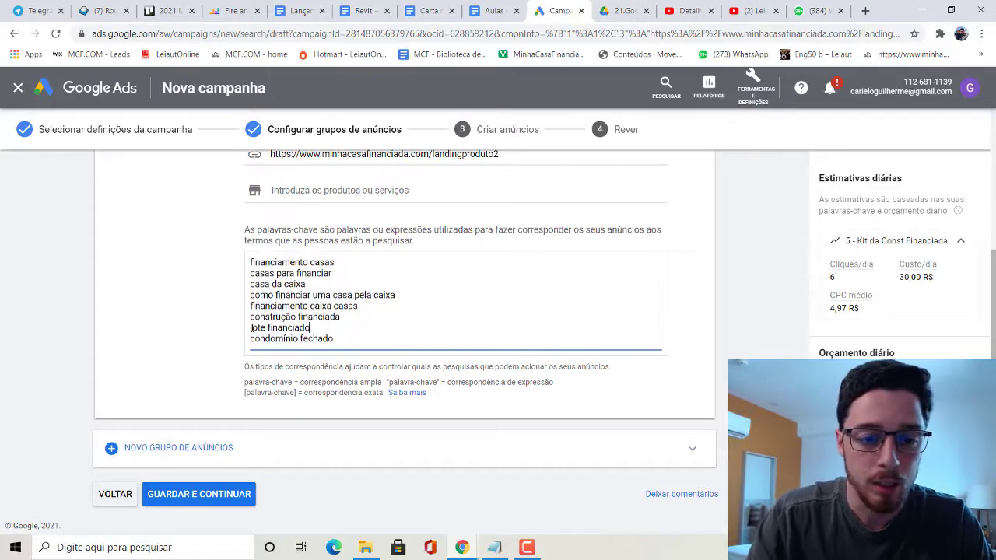
Add the keyword "casa em condomínio fechado" on a new line below "condomínio fechado".
left_click(340, 340)
type("asa em condom")
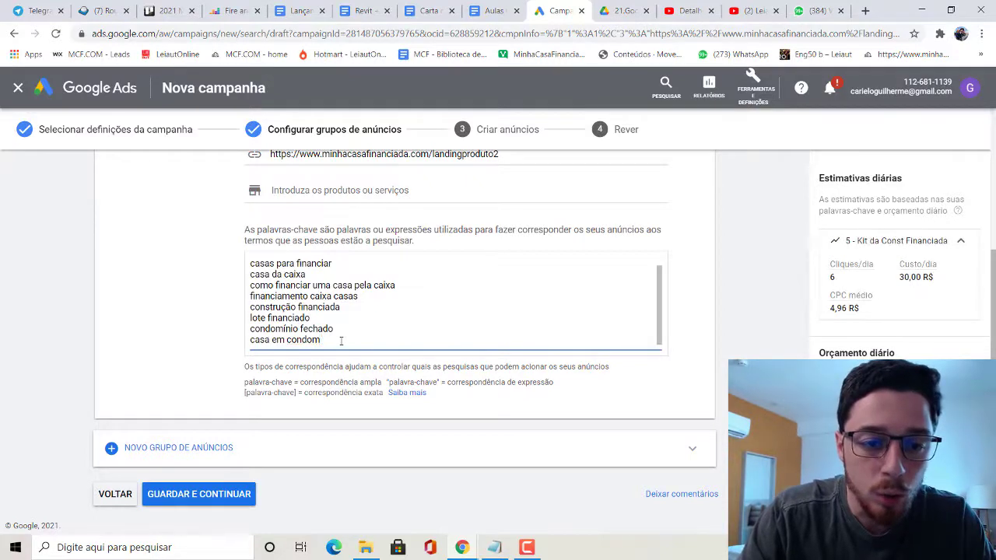
type("inio fehcado")
key("BackSpace")
key("BackSpace")
key("BackSpace")
key("BackSpace")
key("BackSpace")
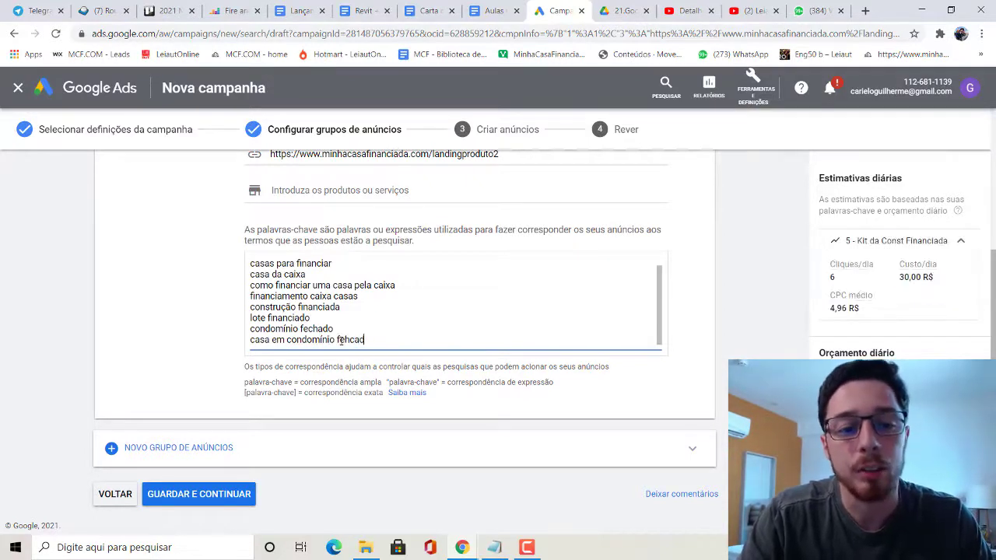
type("chado")
key("Return")
Add the keywords "casa em condomínio" and "como comprar um lote" on separate lines of the keyword list.
type("casa")
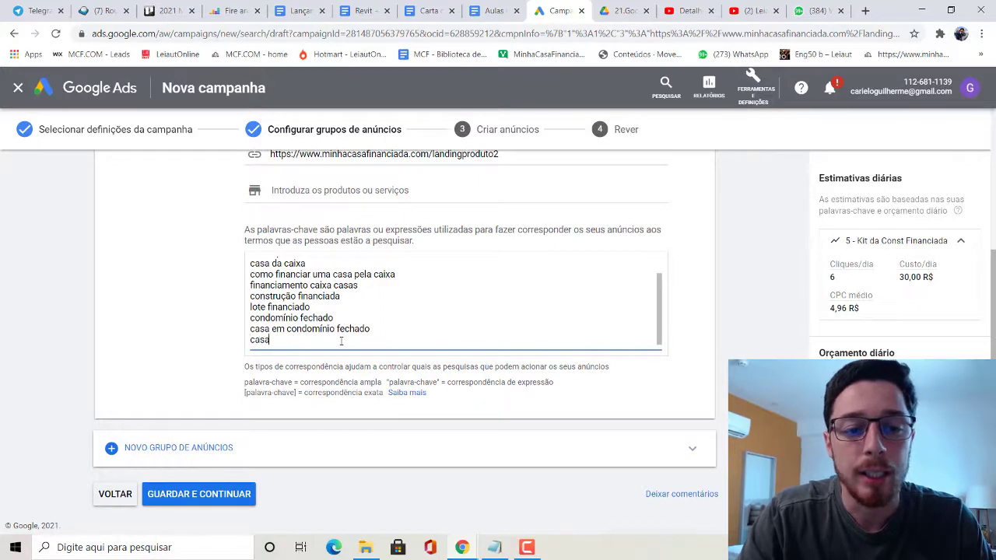
type(" em condominio")
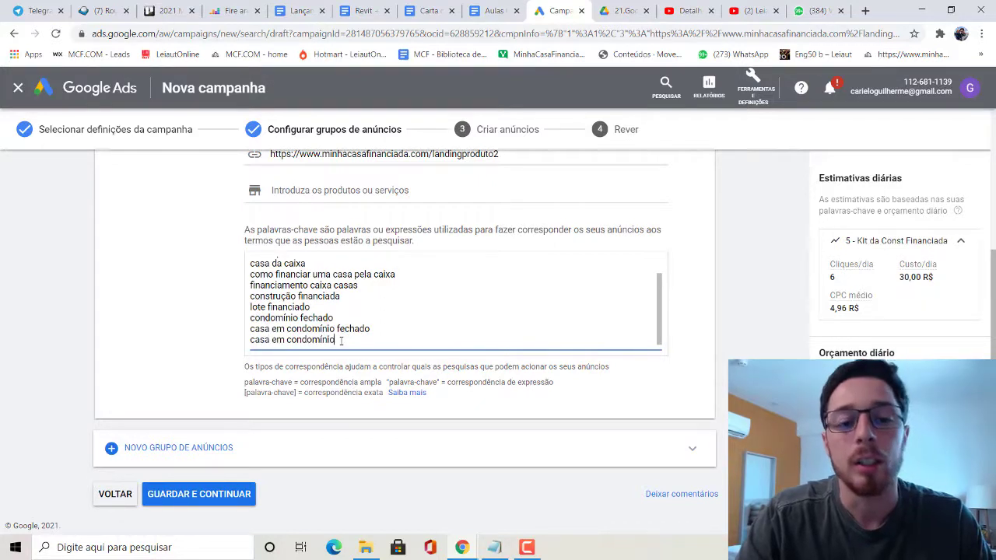
key("Return")
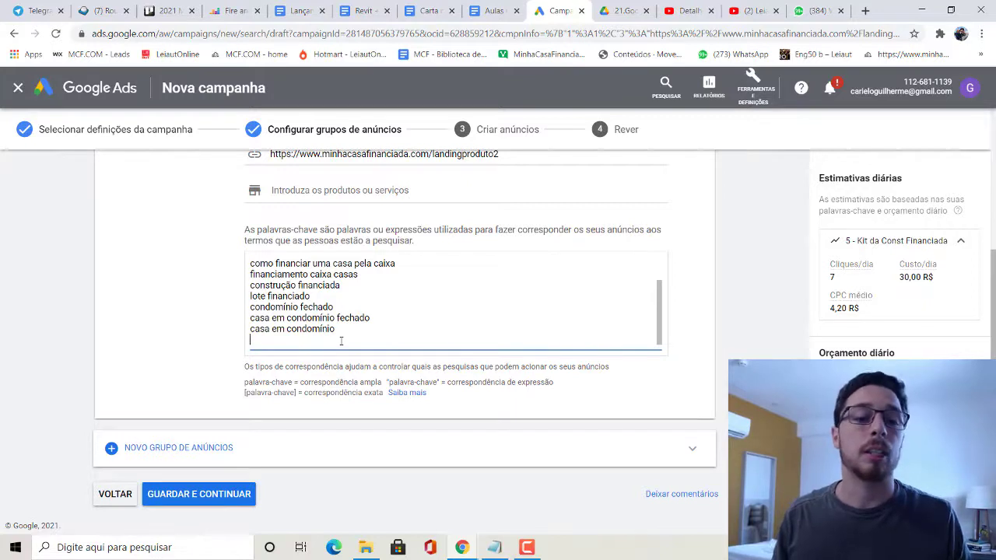
type("como comprar um lote")
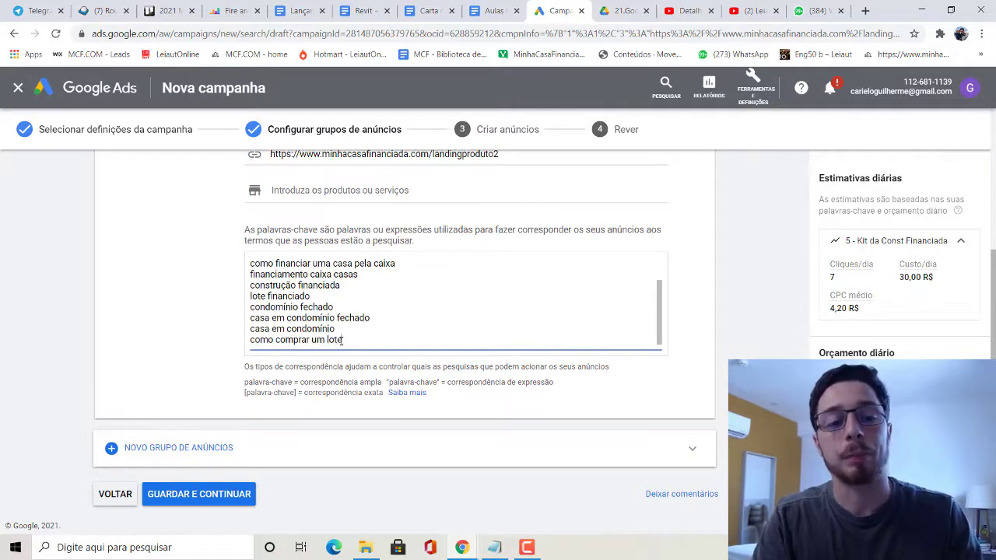
key("Return")
Add the keywords "como construir no meu lote" and "como construir financiado" on separate lines of the keyword list.
type("como construir")
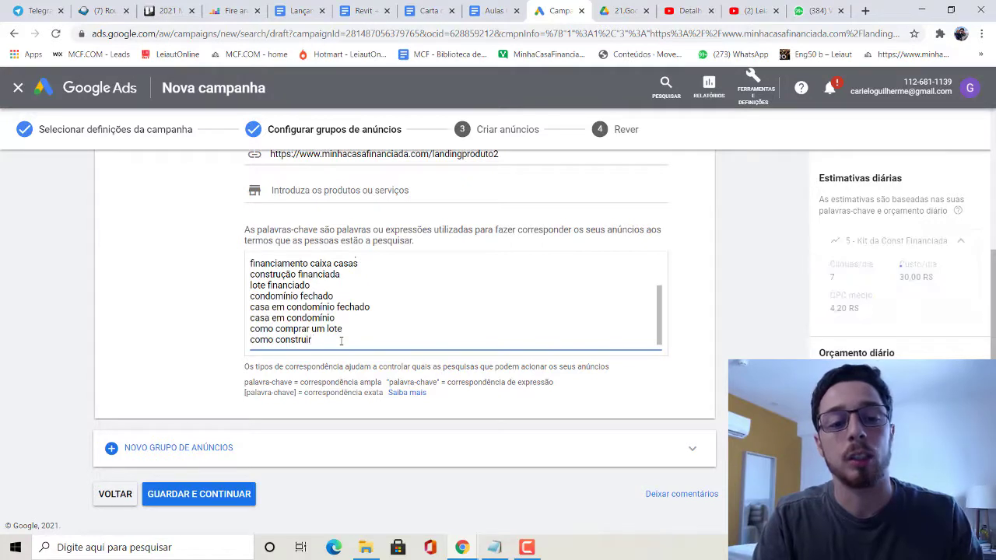
type(" no meu lote")
key("Return")
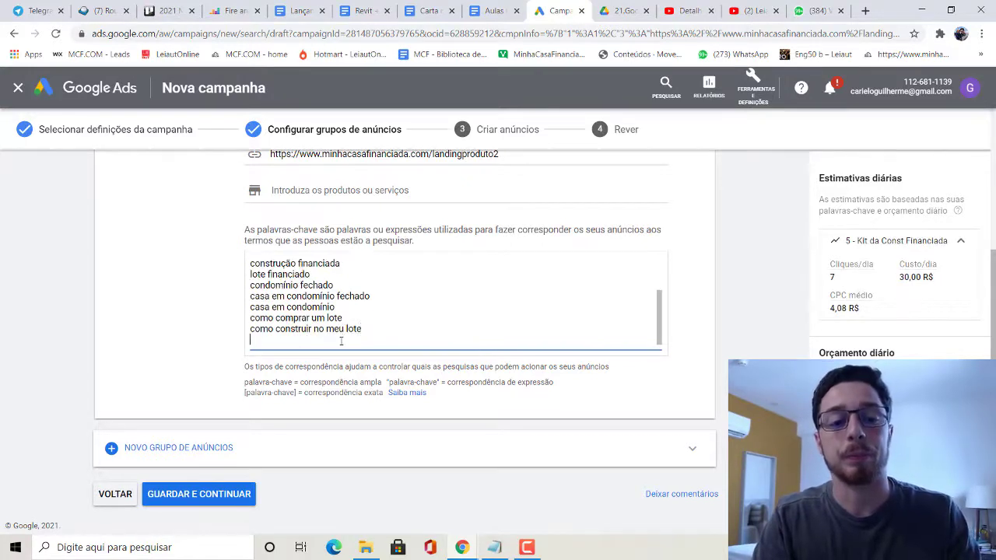
type("como construir financiam")
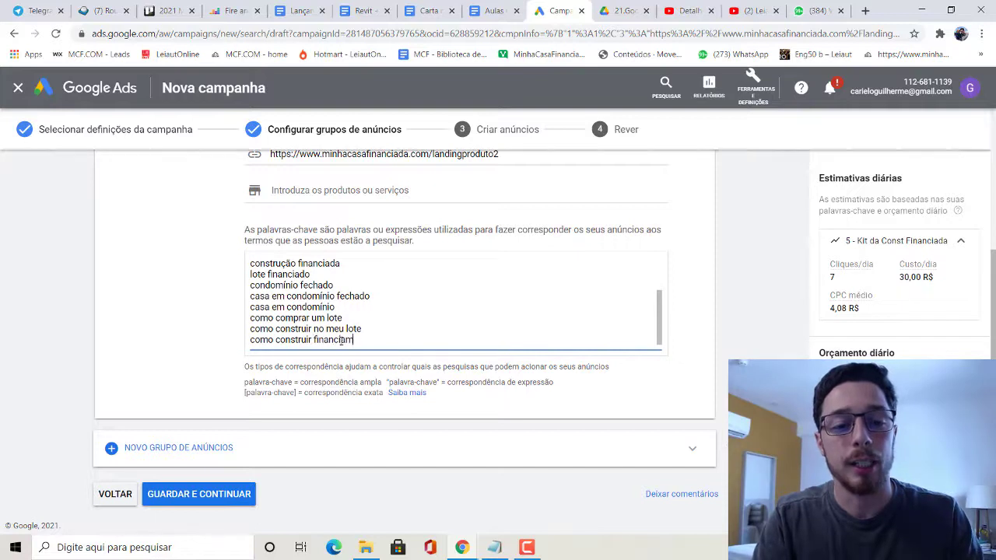
key("BackSpace")
type("do")
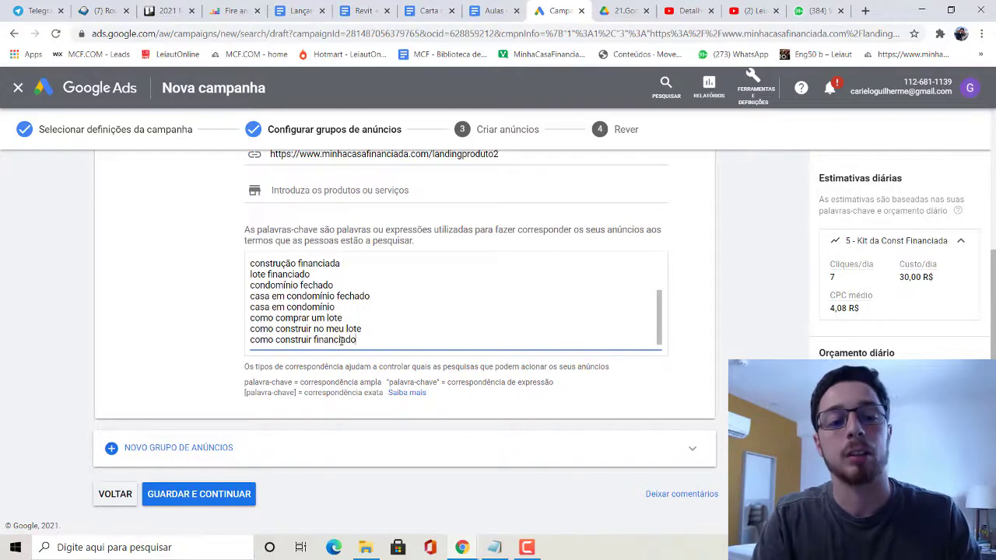
key("Return")
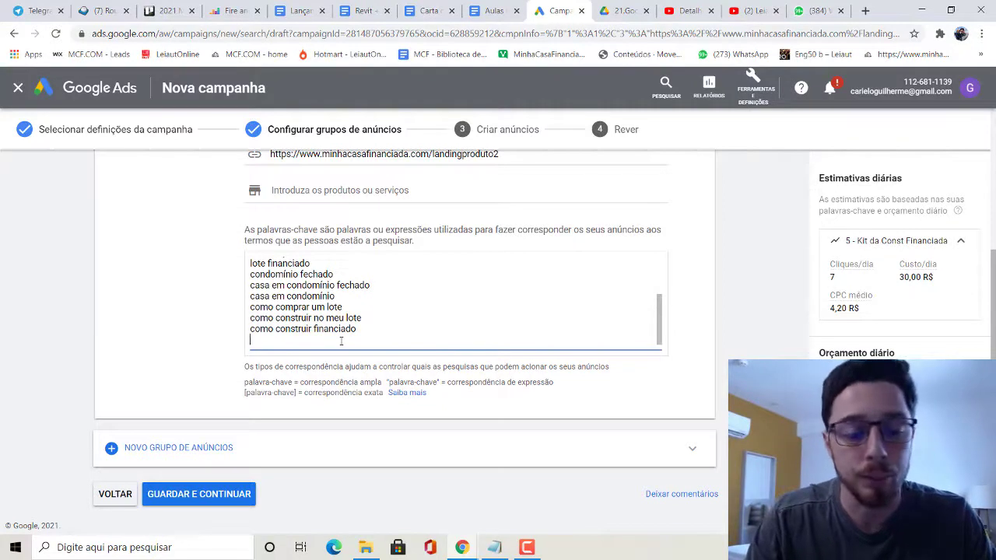
Add the keywords "casa em alphaville" and "construção em alphaville" on separate lines at the end of the list.
type("casa em alph")
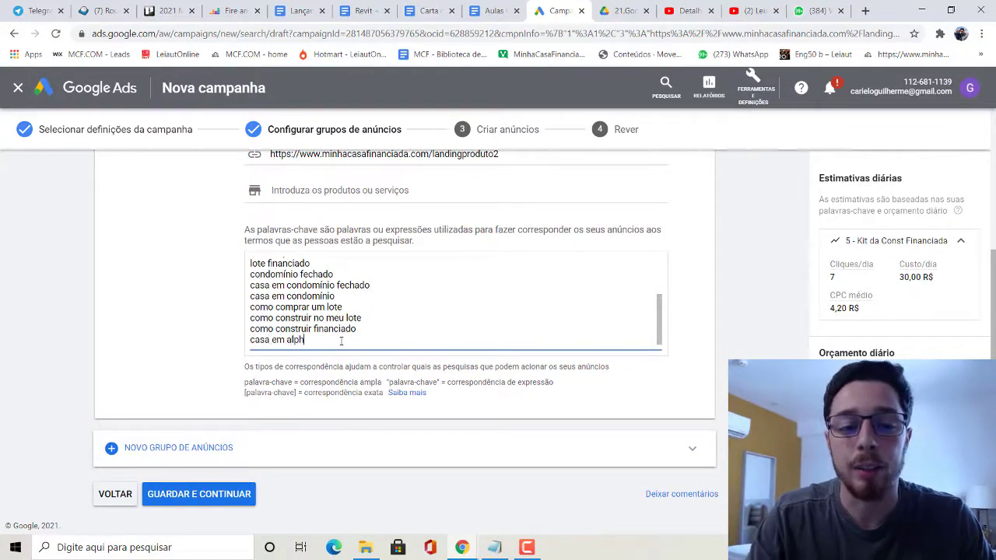
type("aville")
key("Return")
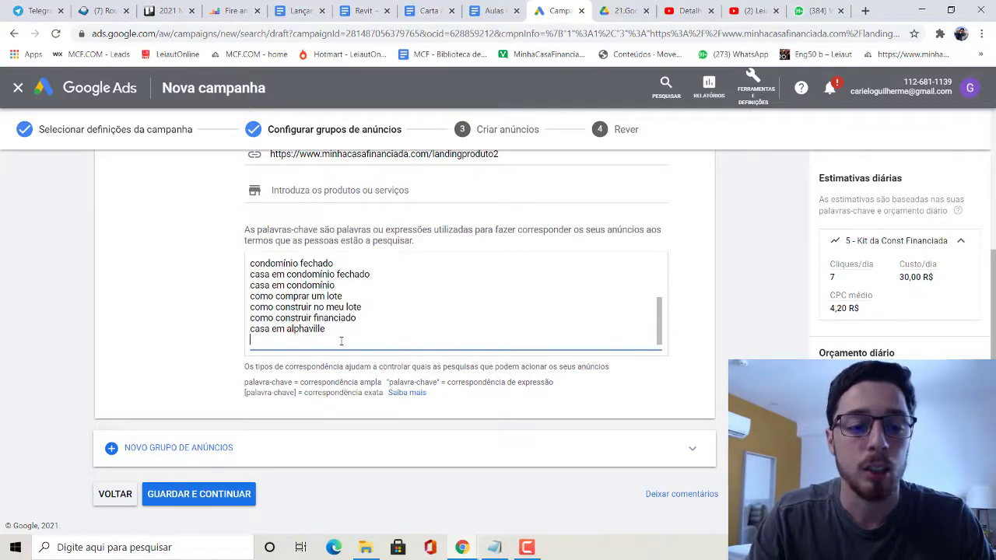
type("construção")
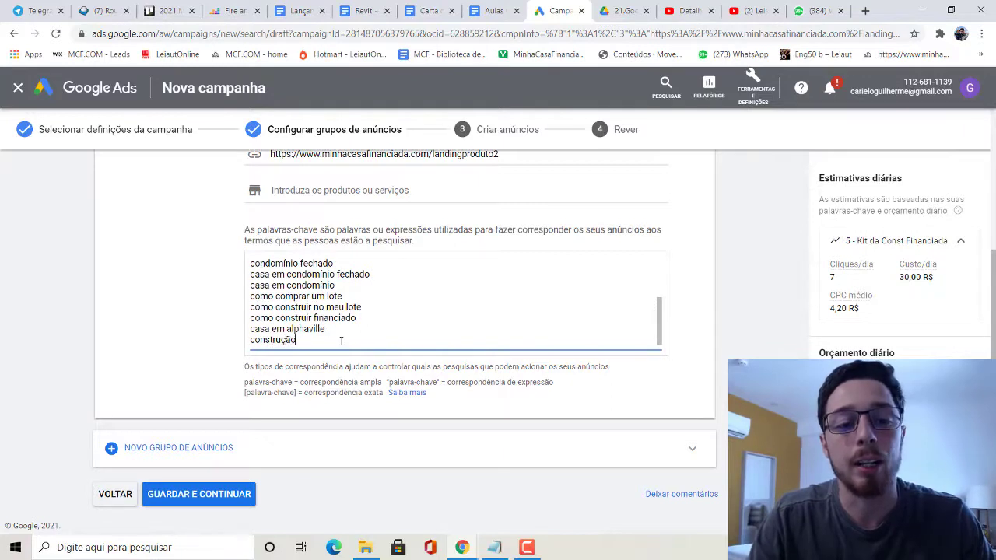
type(" em alphaville")
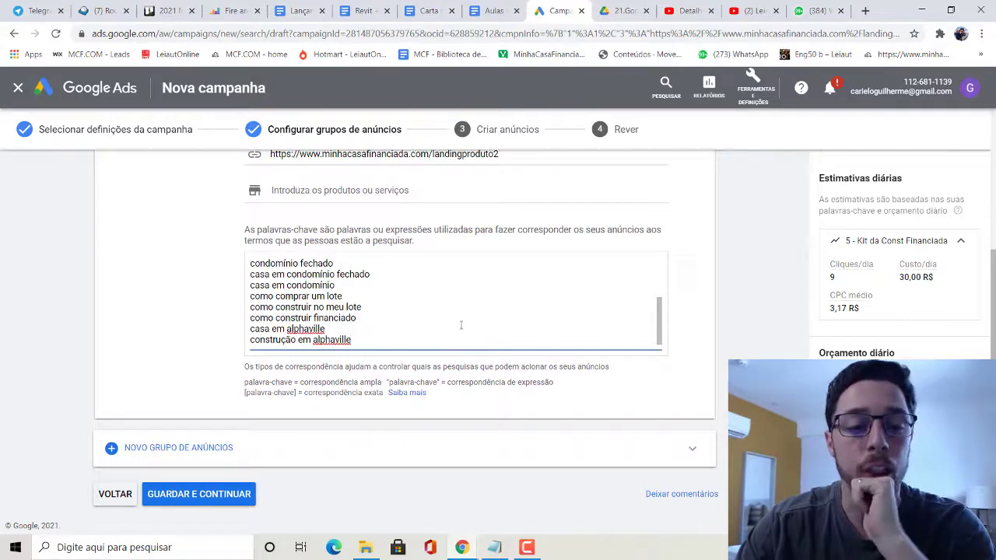
Save the ad group with its finished keyword list and continue to the ad creation stage.
scroll(461, 324, "up", 5)
scroll(461, 324, "up", 1)
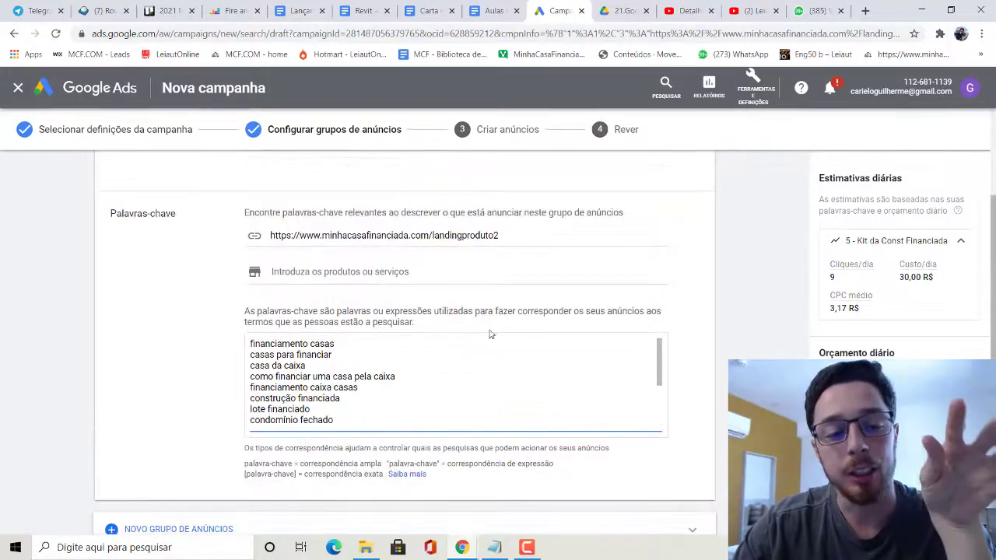
scroll(740, 293, "down", 1)
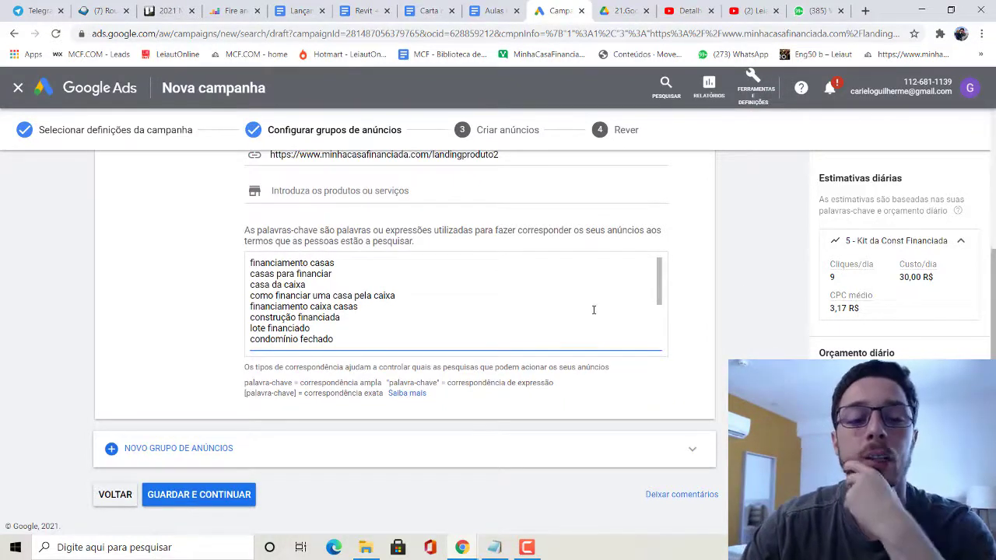
scroll(593, 311, "up", 1)
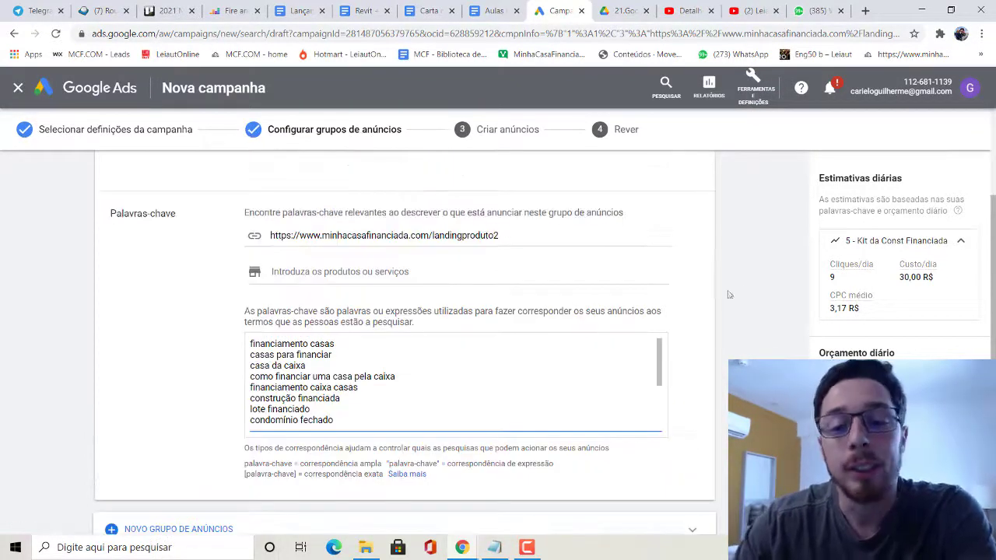
scroll(729, 293, "down", 1)
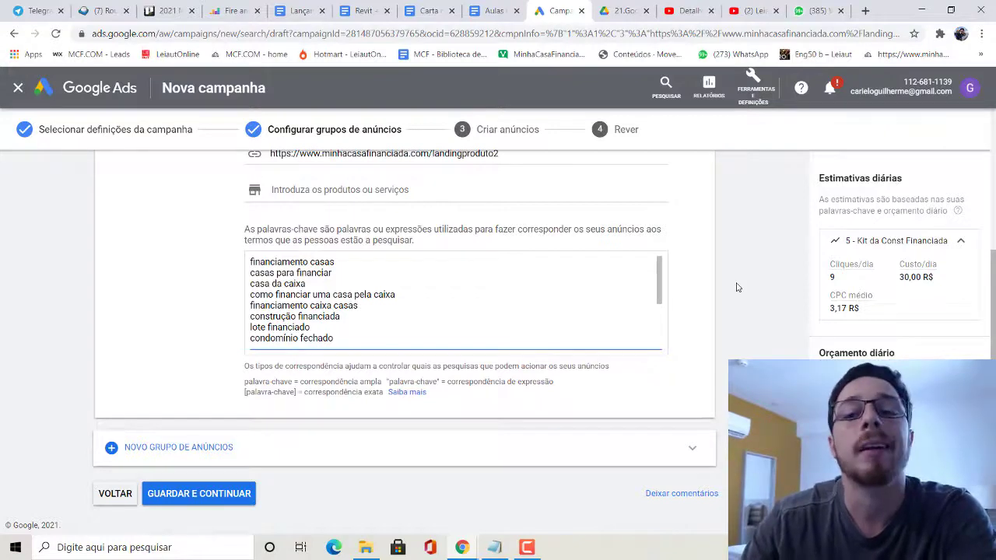
scroll(738, 288, "up", 2)
scroll(737, 288, "down", 1)
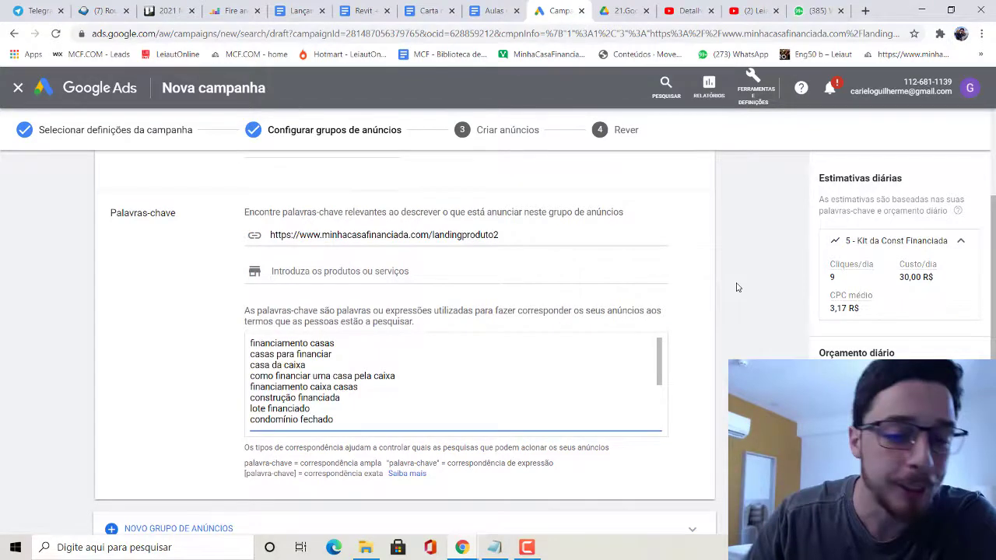
scroll(738, 288, "down", 1)
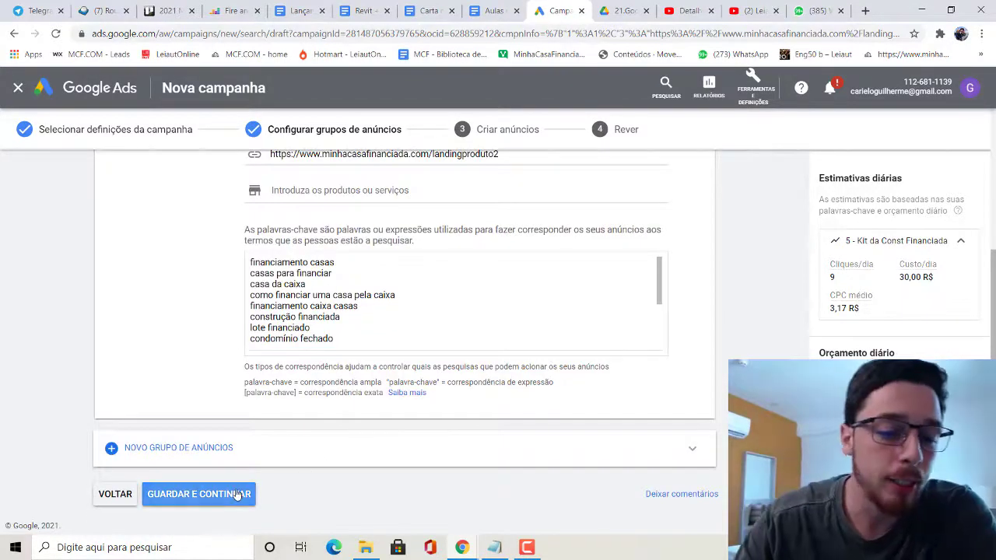
left_click(237, 495)
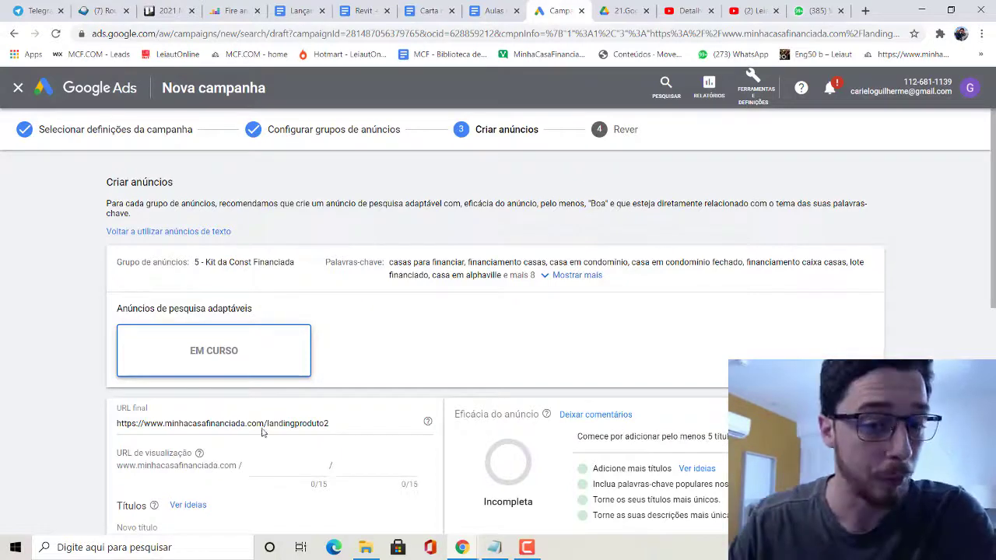
Examine the blank responsive search ad form, including its final URL, display path, headline and description fields, and the ad preview.
scroll(262, 400, "down", 10)
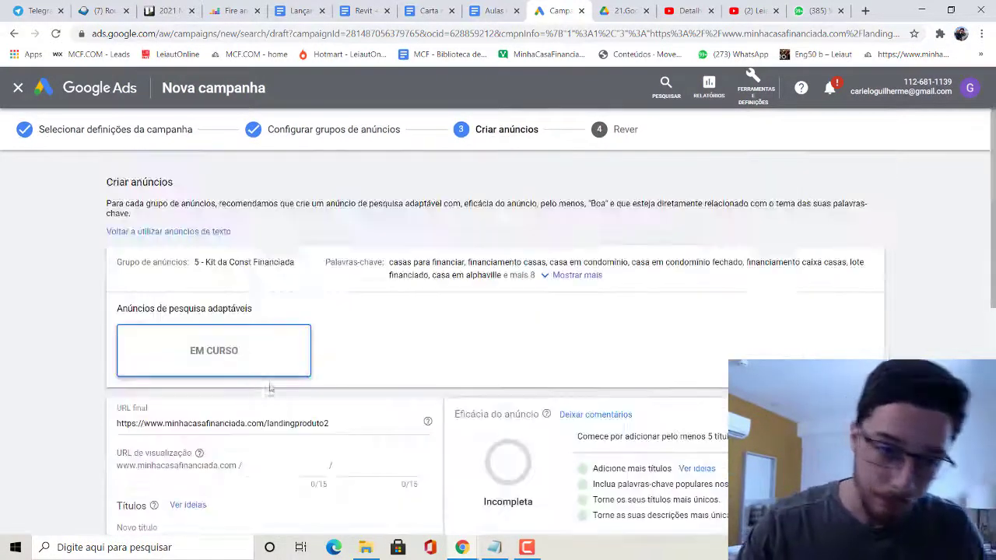
scroll(267, 389, "up", 10)
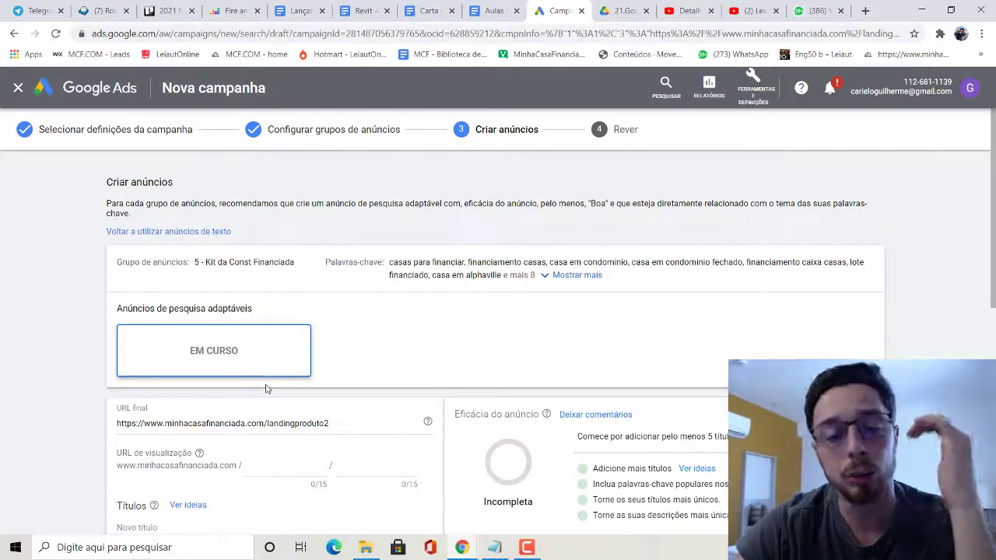
scroll(293, 331, "down", 5)
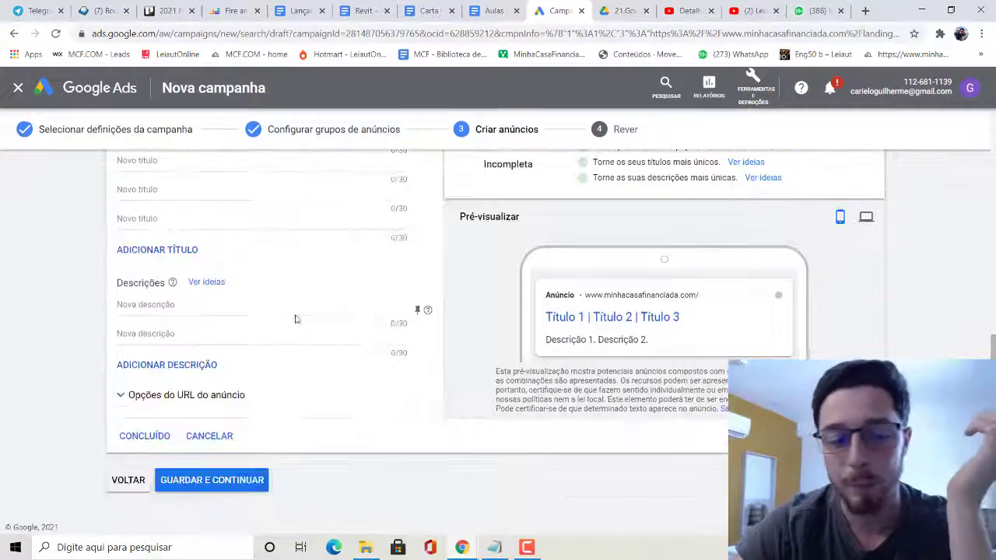
scroll(296, 319, "up", 5)
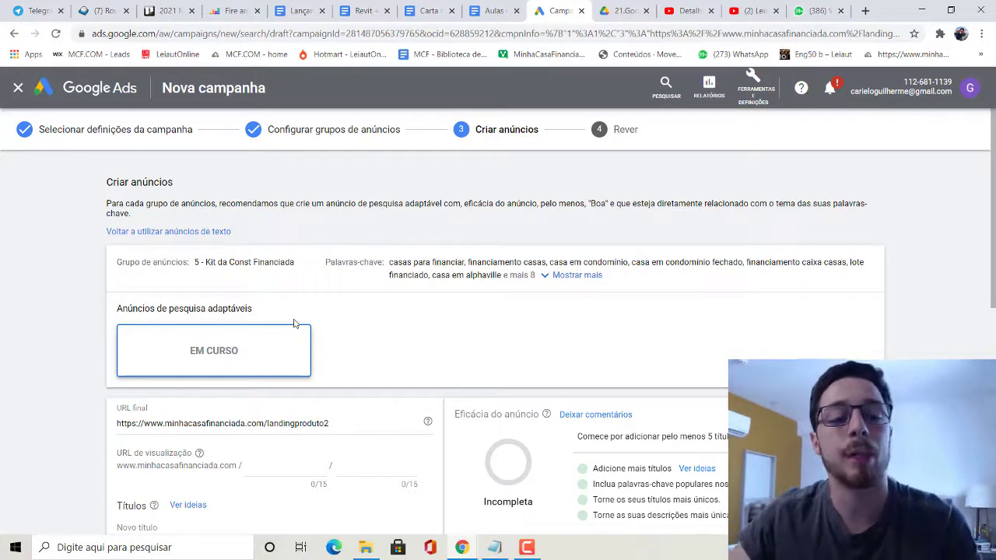
scroll(290, 324, "down", 3)
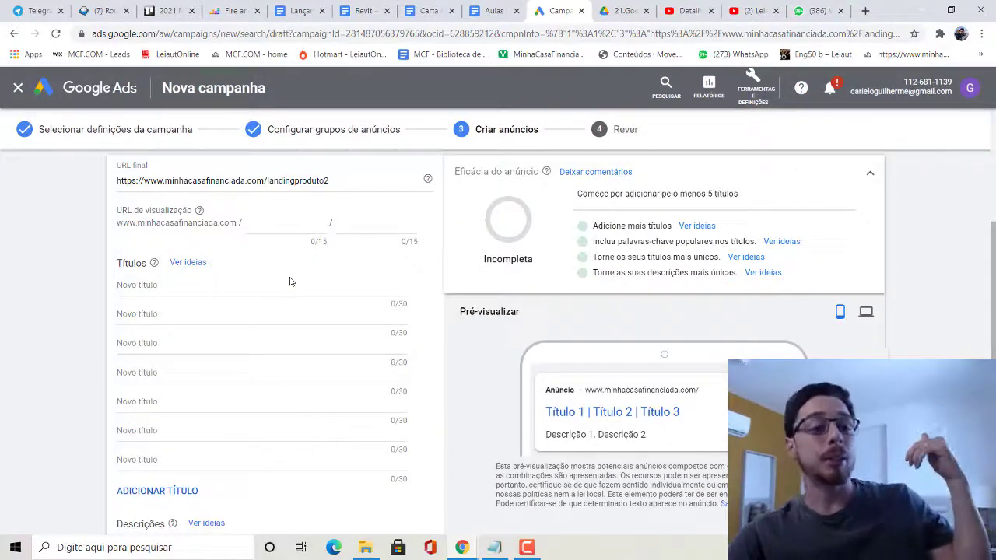
scroll(289, 281, "down", 2)
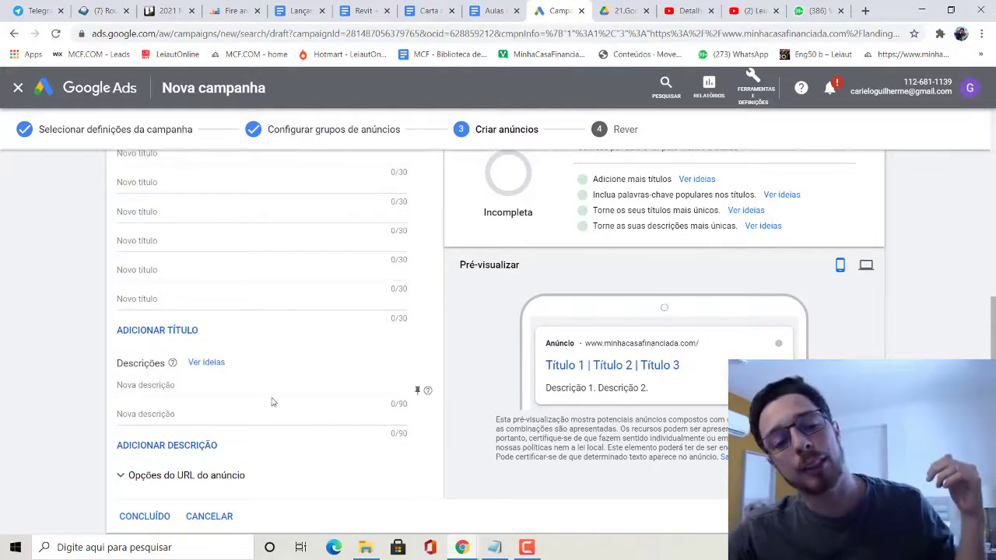
scroll(276, 398, "up", 6)
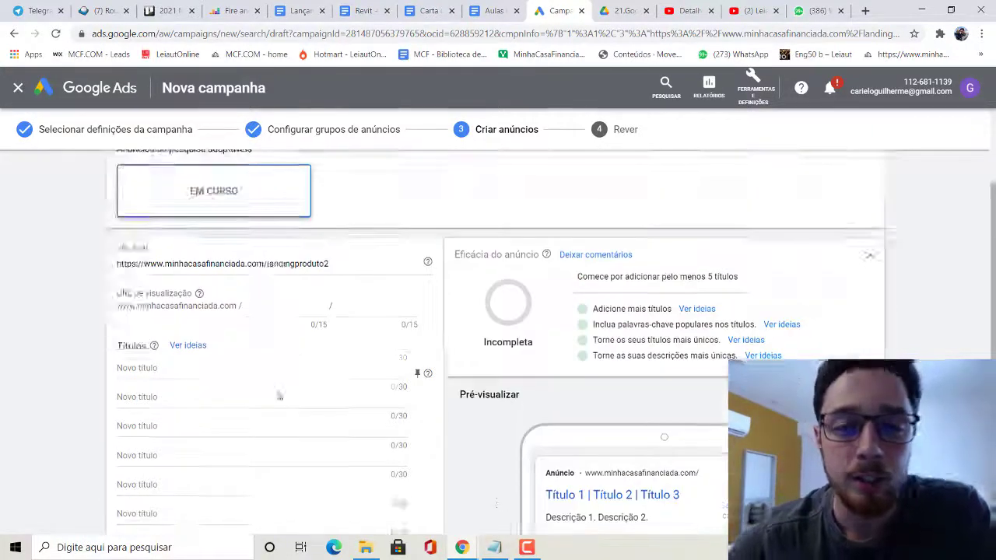